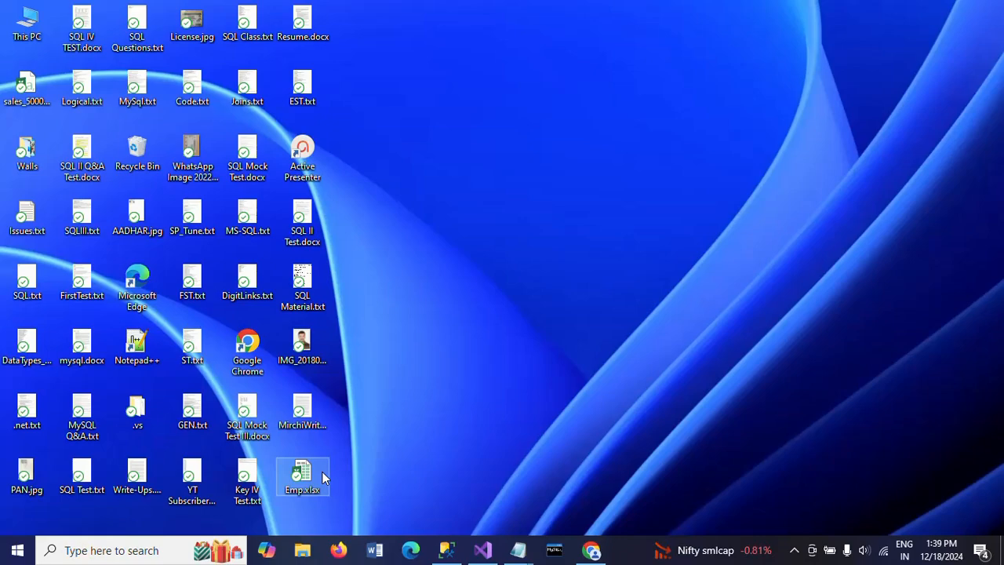
Step: Open the Emp.xlsx workbook from the desktop and dismiss the Office activation notice
{"action": "double_click", "coordinate": [303, 475]}
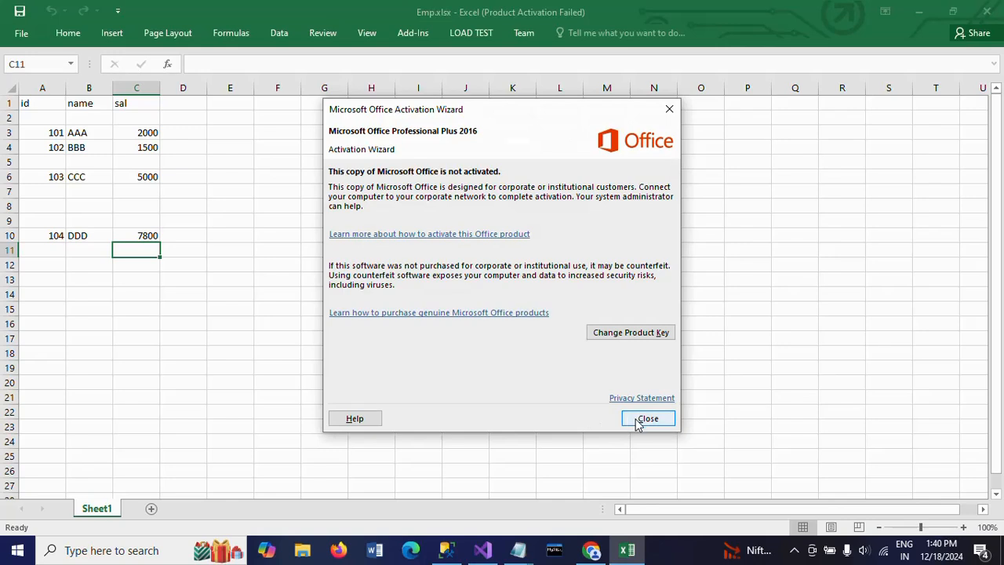
{"action": "left_click", "coordinate": [636, 418]}
{"action": "left_click", "coordinate": [26, 100]}
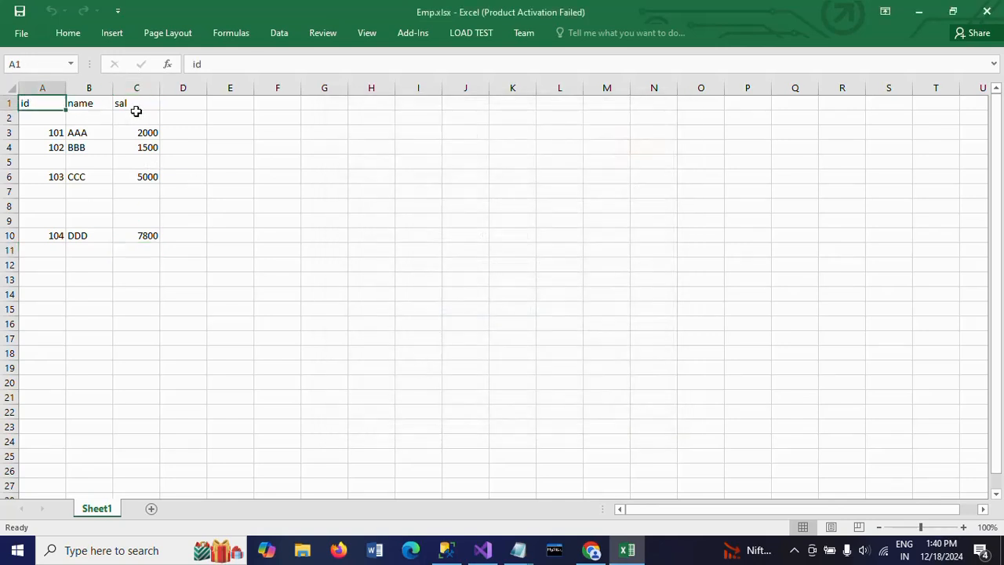
Step: Examine the id, name and sal records and the blank rows between them on Sheet1, then close the workbook
{"action": "left_click", "coordinate": [50, 132]}
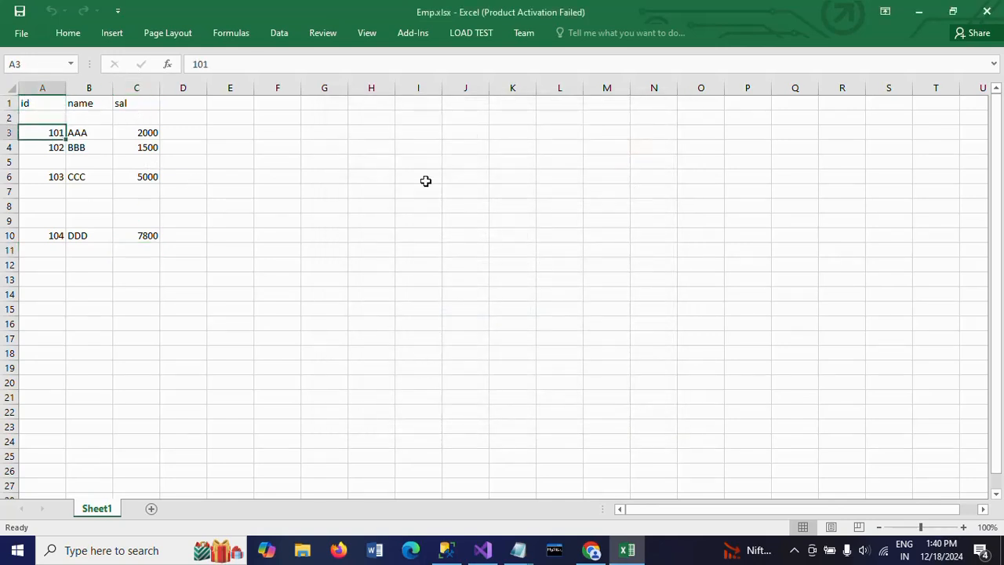
{"action": "key", "text": "Down"}
{"action": "key", "text": "Down"}
{"action": "key", "text": "Down"}
{"action": "key", "text": "Down"}
{"action": "key", "text": "Down"}
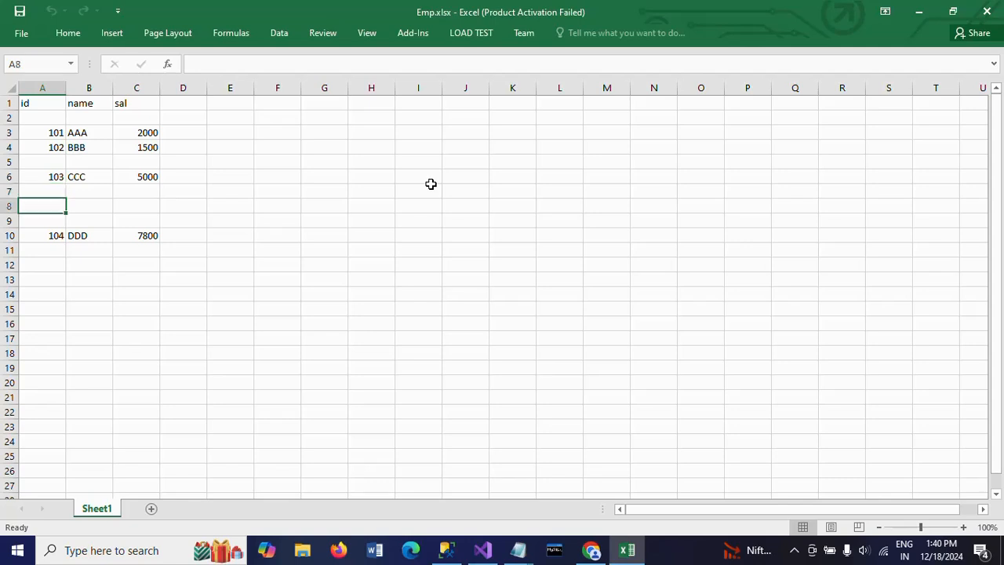
{"action": "key", "text": "Up"}
{"action": "key", "text": "Up"}
{"action": "key", "text": "Up"}
{"action": "key", "text": "Up"}
{"action": "key", "text": "Up"}
{"action": "key", "text": "Up"}
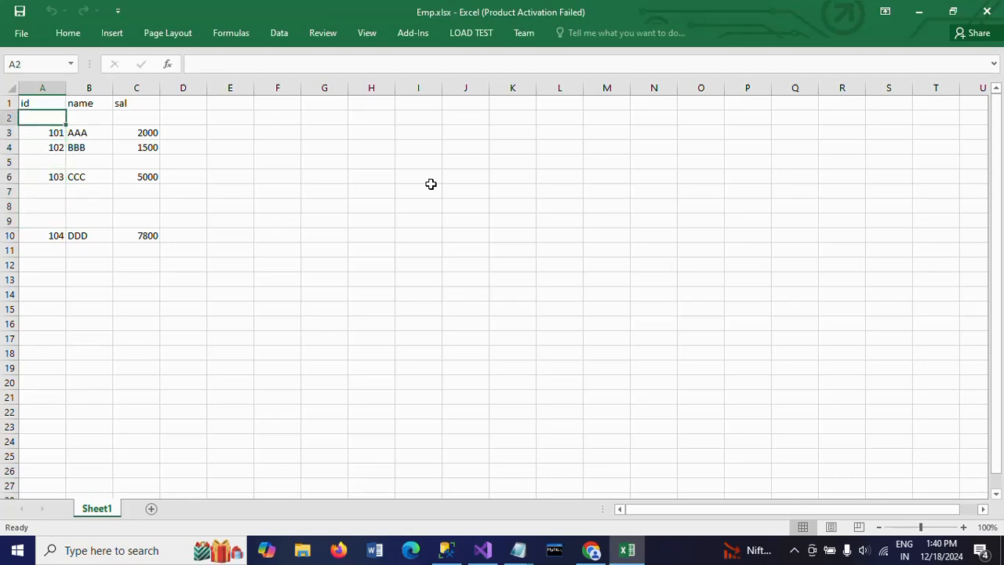
{"action": "key", "text": "Down"}
{"action": "key", "text": "Down"}
{"action": "key", "text": "Down"}
{"action": "key", "text": "Down"}
{"action": "key", "text": "Down"}
{"action": "key", "text": "shift+Down"}
{"action": "key", "text": "shift+Down"}
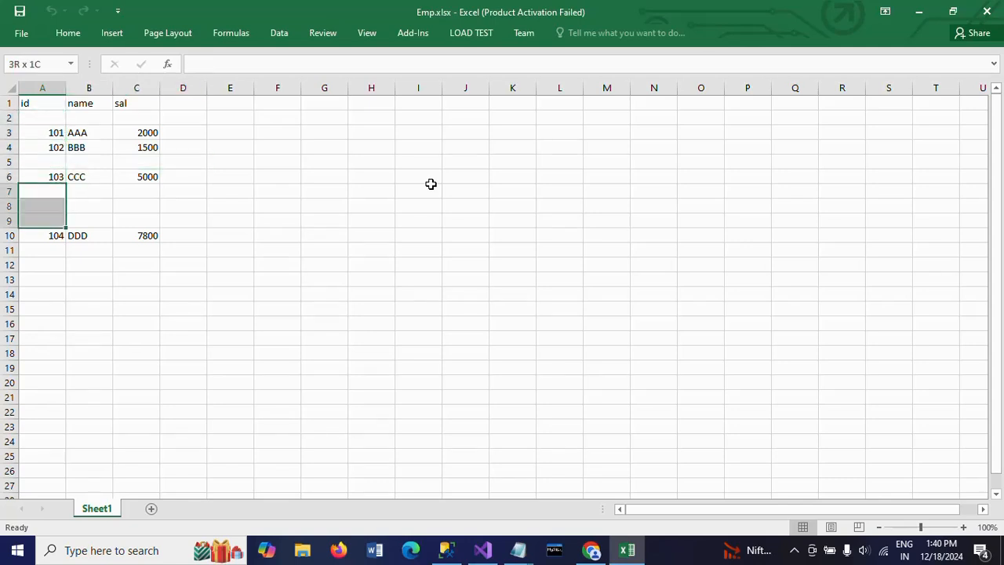
{"action": "key", "text": "shift+Right"}
{"action": "key", "text": "shift+Right"}
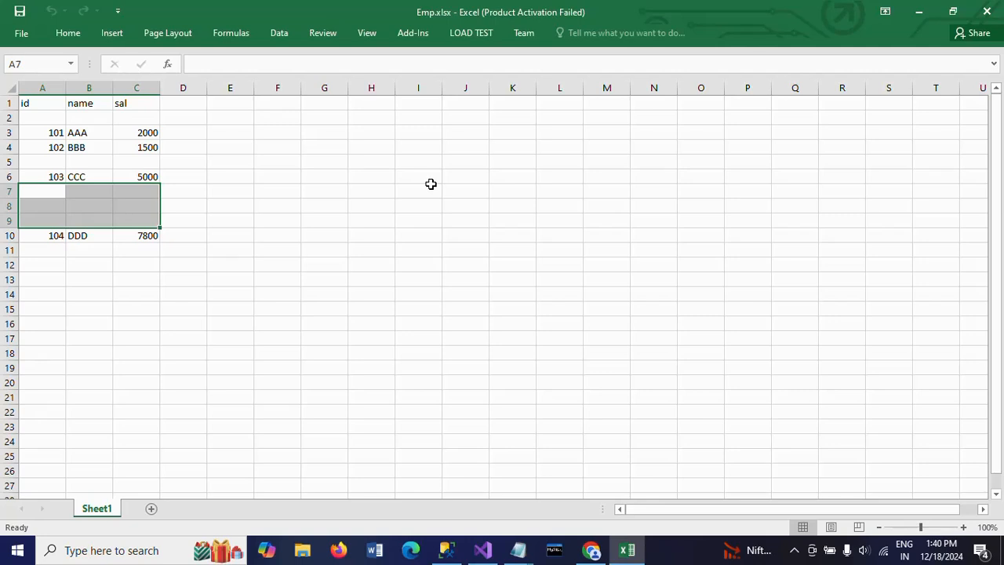
{"action": "key", "text": "Up"}
{"action": "key", "text": "Up"}
{"action": "key", "text": "Up"}
{"action": "key", "text": "Up"}
{"action": "key", "text": "Up"}
{"action": "key", "text": "Up"}
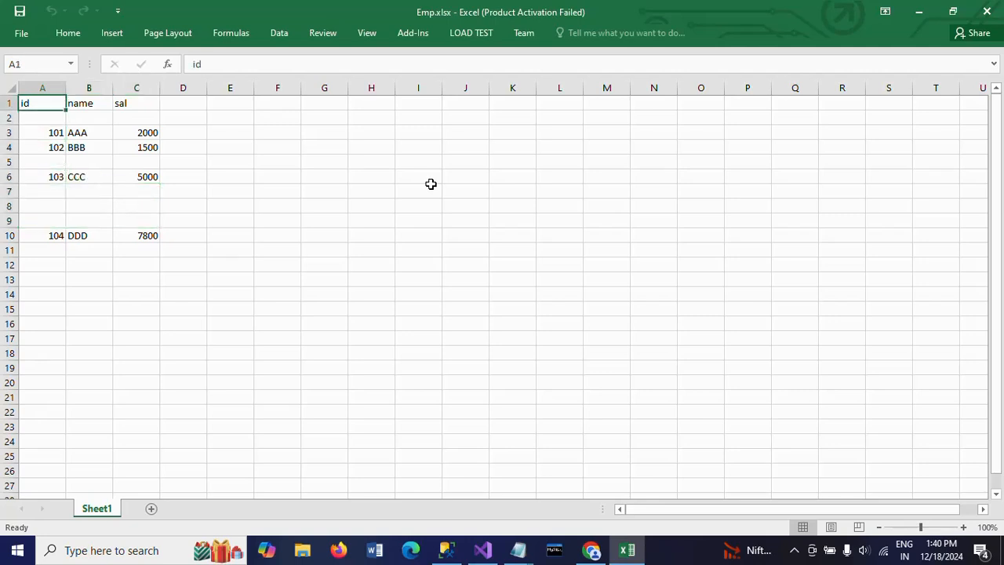
{"action": "key", "text": "Down"}
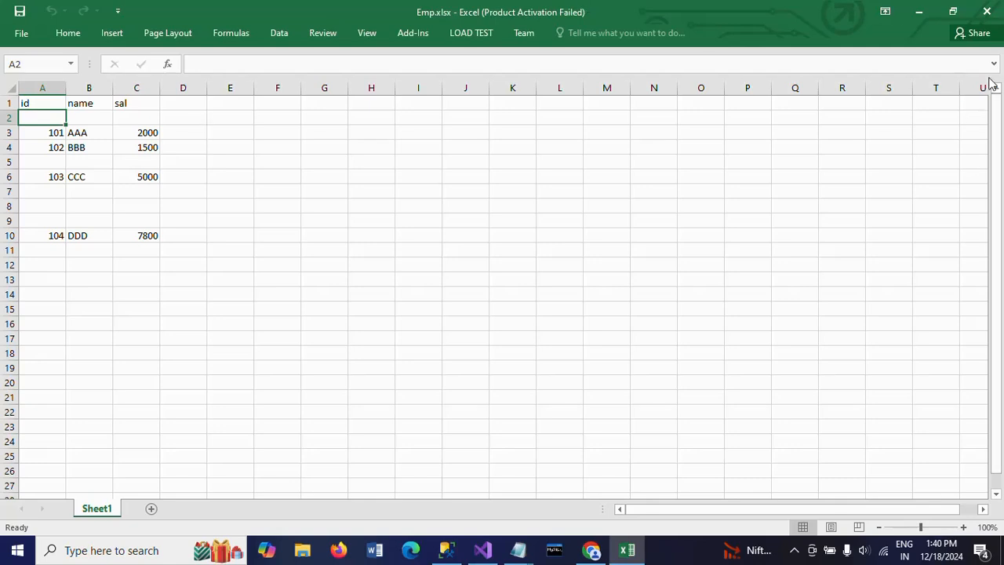
{"action": "left_click", "coordinate": [986, 11]}
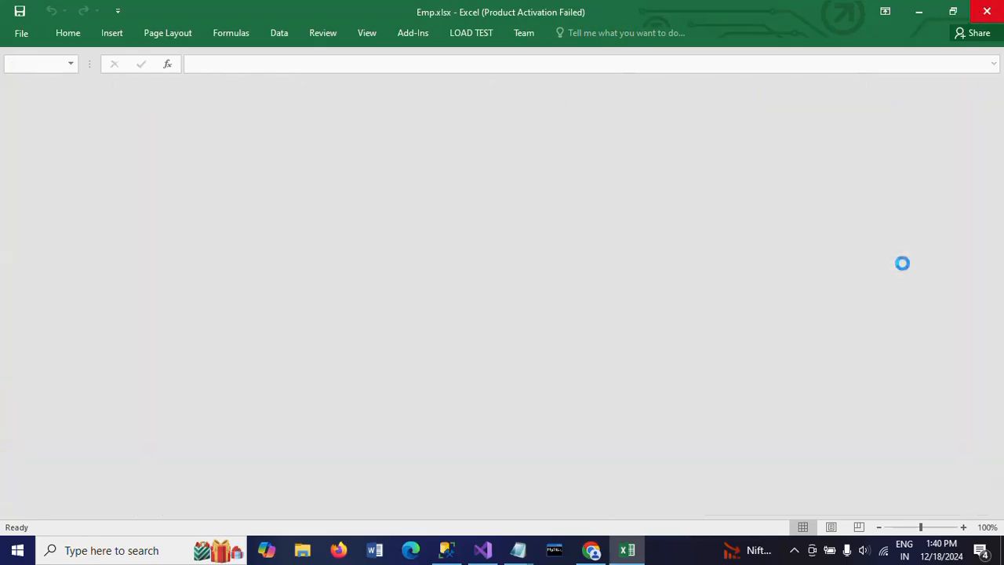
Step: Switch to Visual Studio, add a Data Flow Task to the control flow of Package26 and open its data flow
{"action": "left_click", "coordinate": [482, 550]}
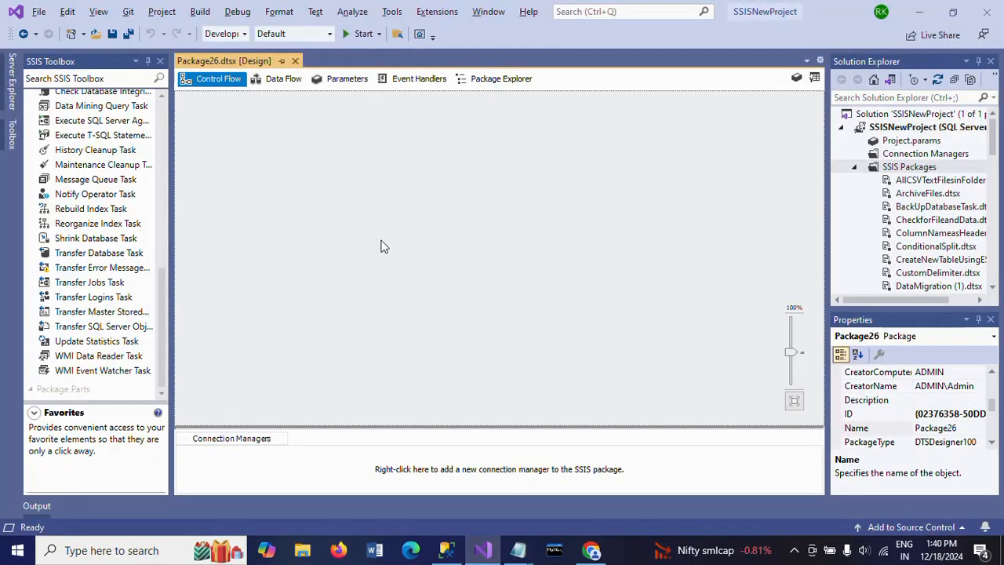
{"action": "left_click_drag", "start_coordinate": [91, 113], "coordinate": [412, 141]}
{"action": "double_click", "coordinate": [431, 155]}
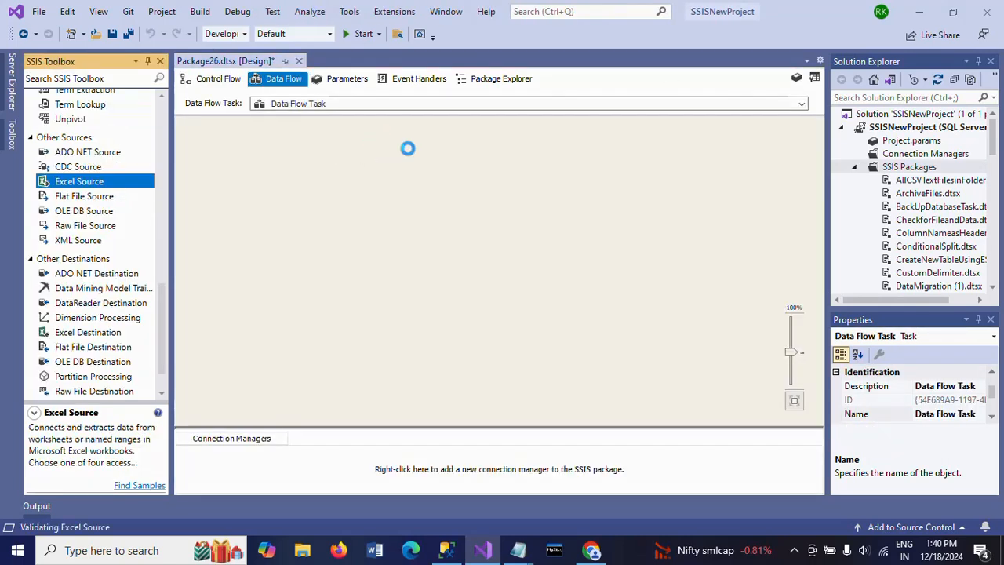
Step: Add an Excel Source to the data flow and create its Excel connection manager for the desktop file Emp.xlsx, with column names in the first row
{"action": "double_click", "coordinate": [385, 154]}
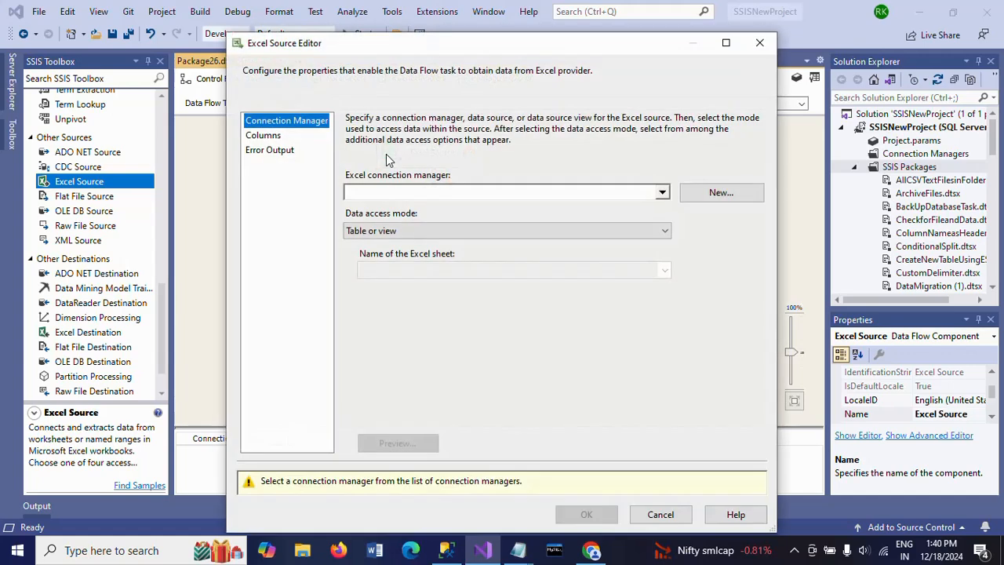
{"action": "left_click", "coordinate": [717, 194]}
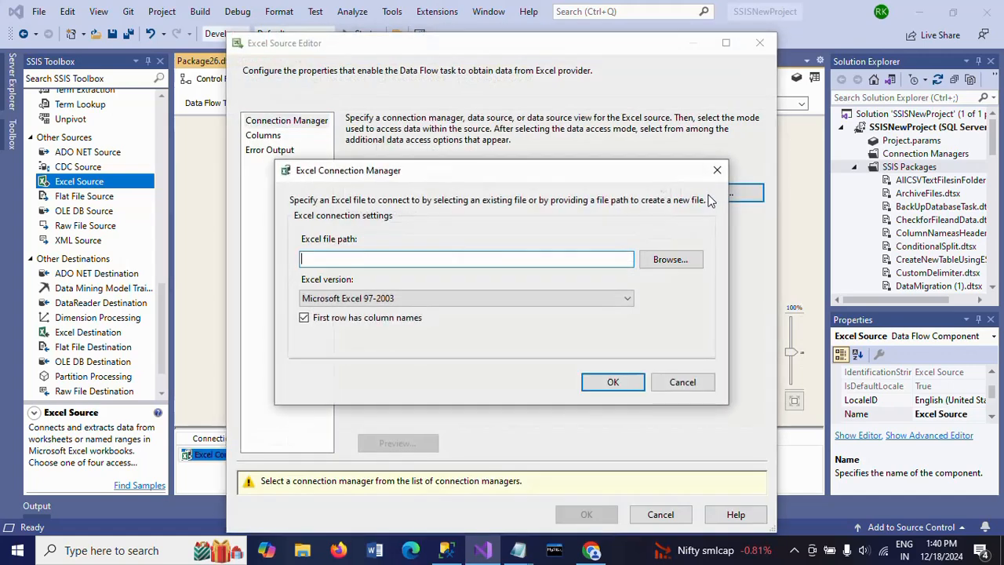
{"action": "left_click", "coordinate": [674, 264]}
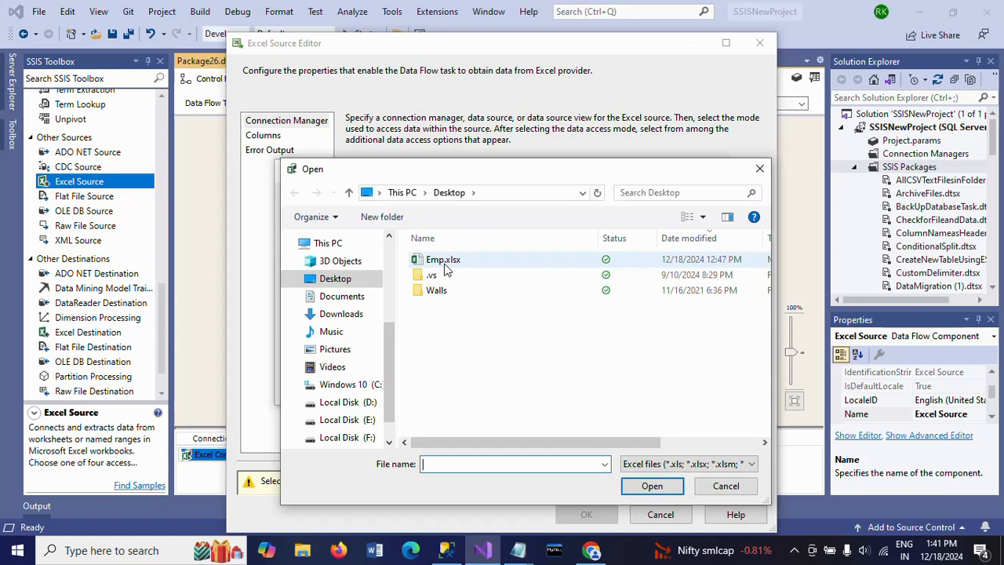
{"action": "left_click", "coordinate": [444, 264]}
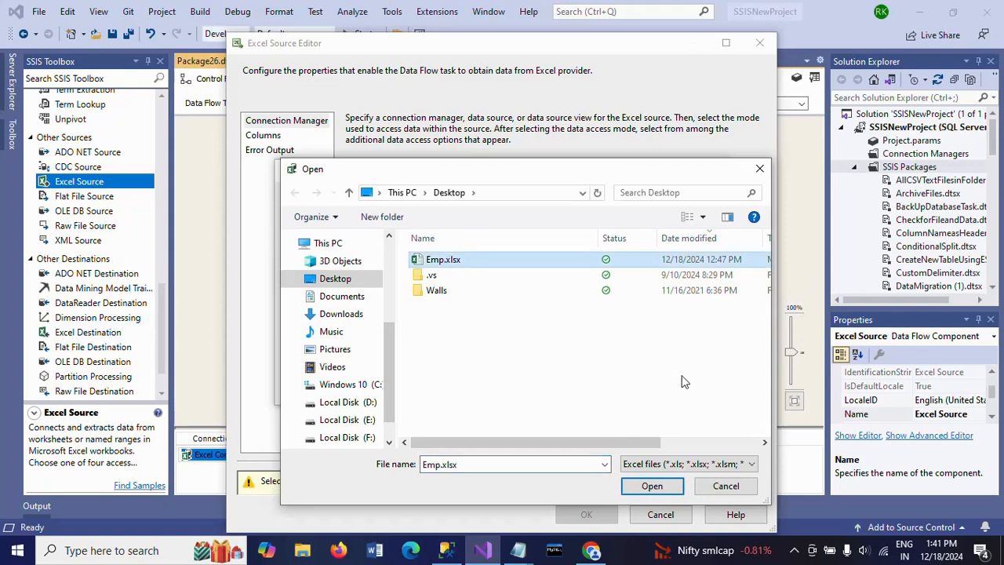
{"action": "left_click", "coordinate": [649, 491]}
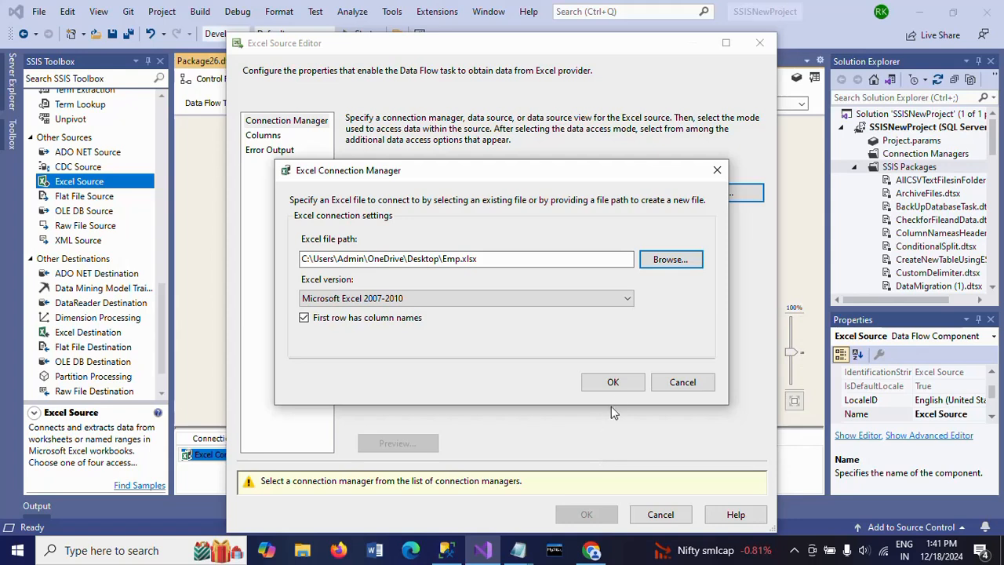
{"action": "left_click", "coordinate": [630, 378]}
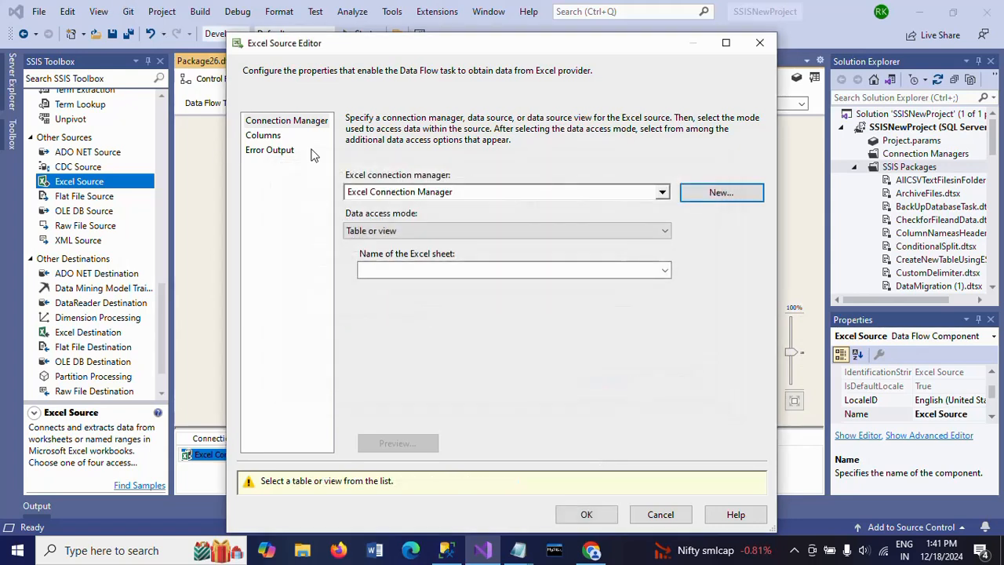
Step: Choose Sheet1$ as the source's Excel sheet and preview its rows
{"action": "left_click", "coordinate": [667, 272]}
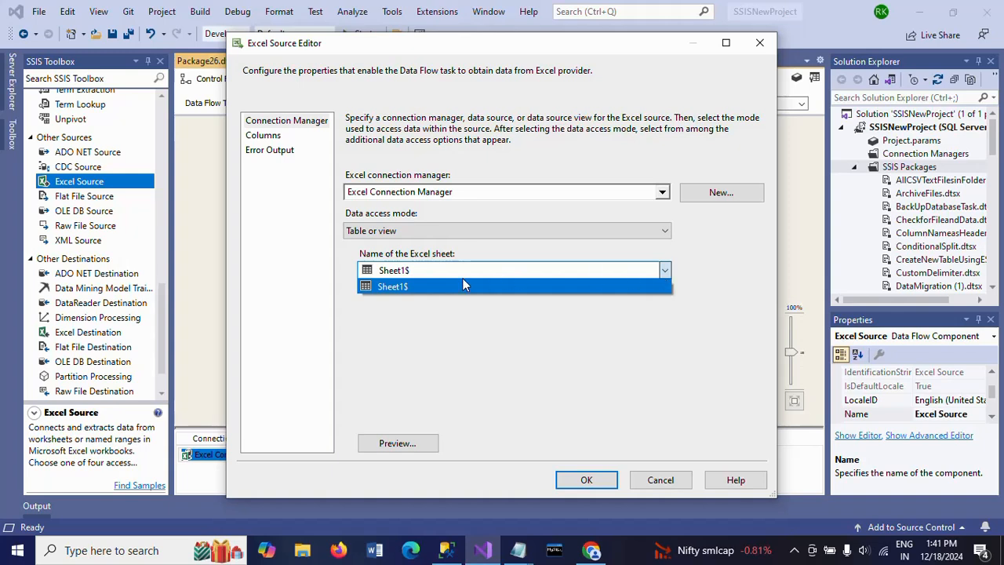
{"action": "left_click", "coordinate": [442, 286]}
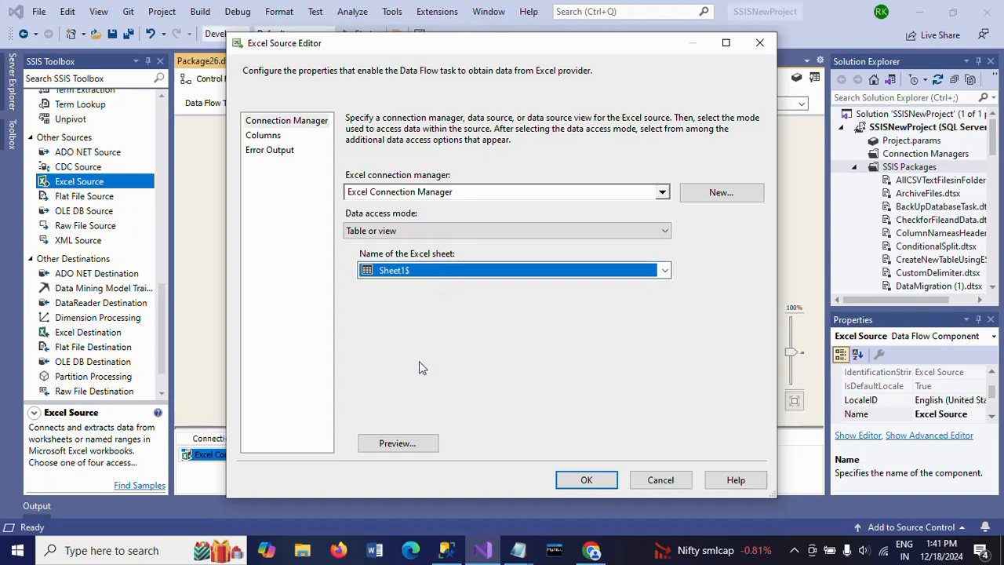
{"action": "left_click", "coordinate": [394, 453]}
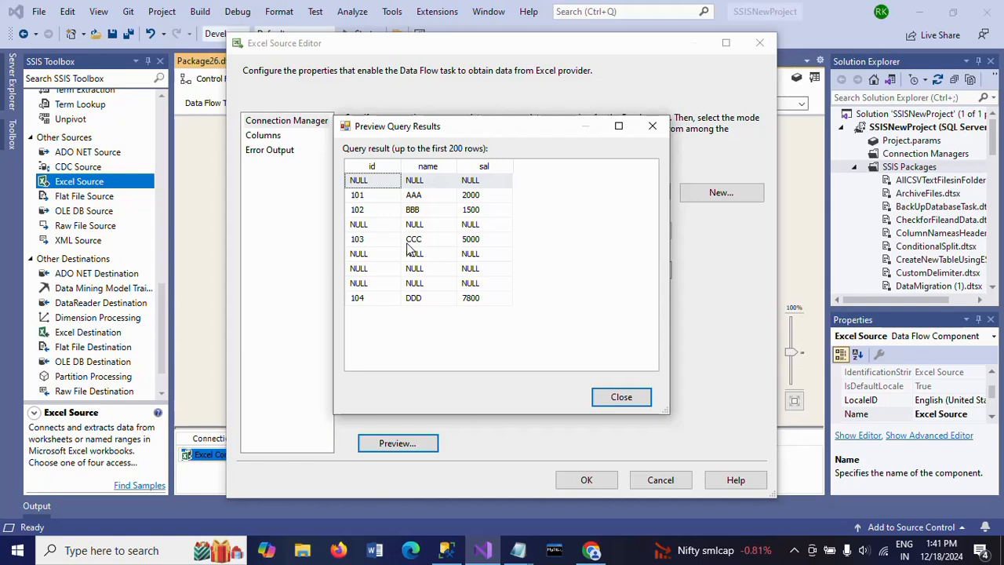
{"action": "left_click", "coordinate": [369, 196]}
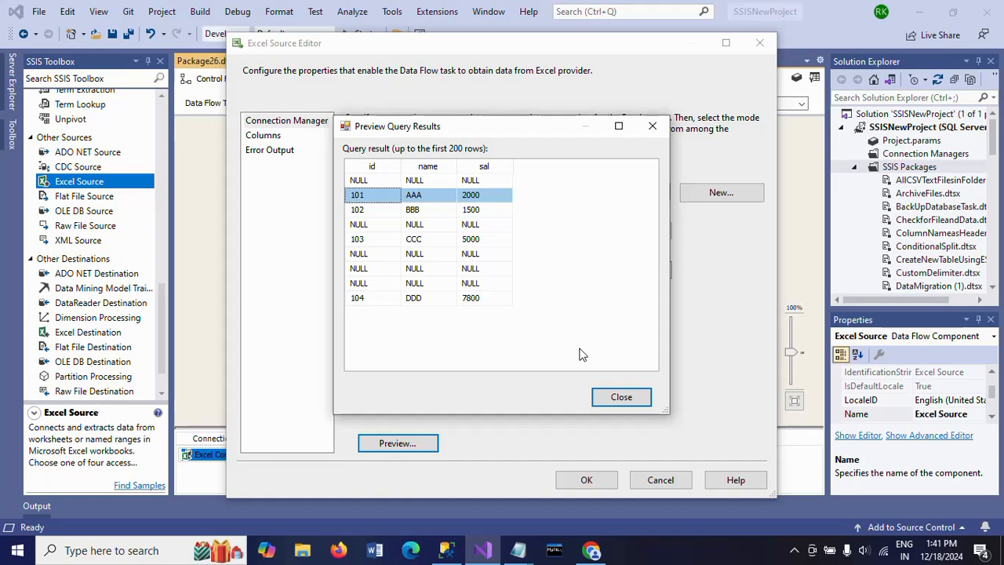
{"action": "left_click", "coordinate": [620, 397]}
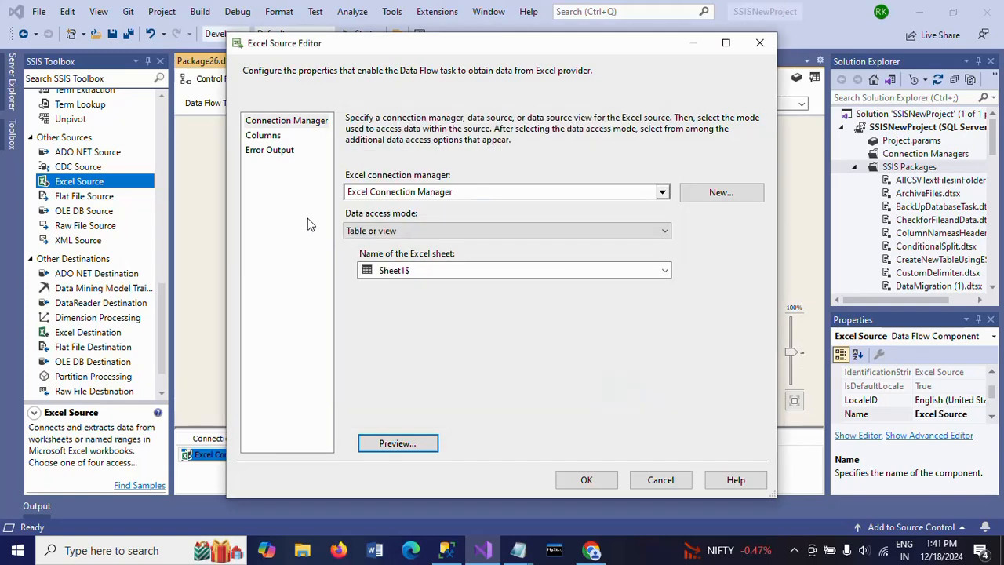
Step: Review the id, name and sal column mappings of the Excel Source and accept its settings
{"action": "left_click", "coordinate": [271, 136]}
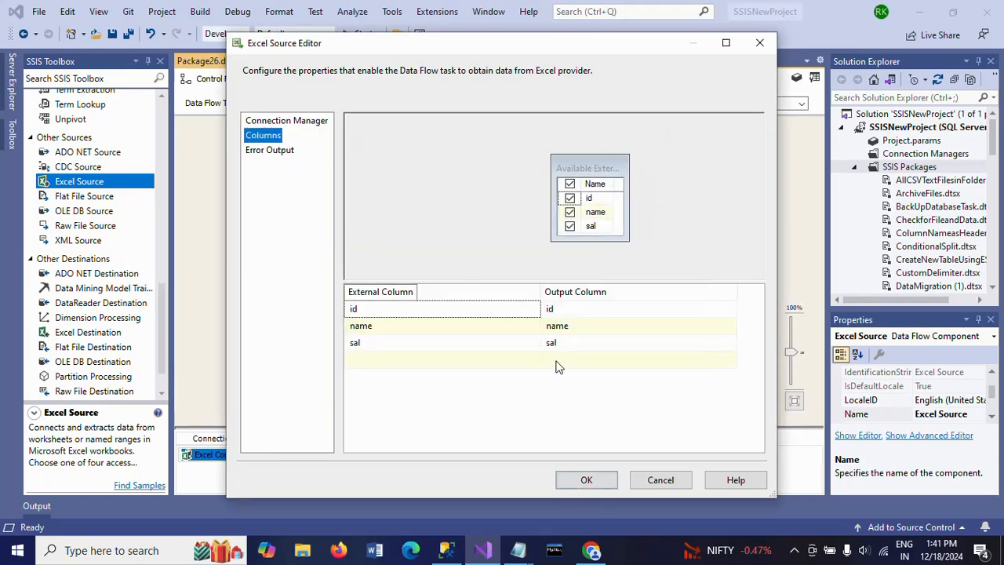
{"action": "left_click", "coordinate": [598, 480]}
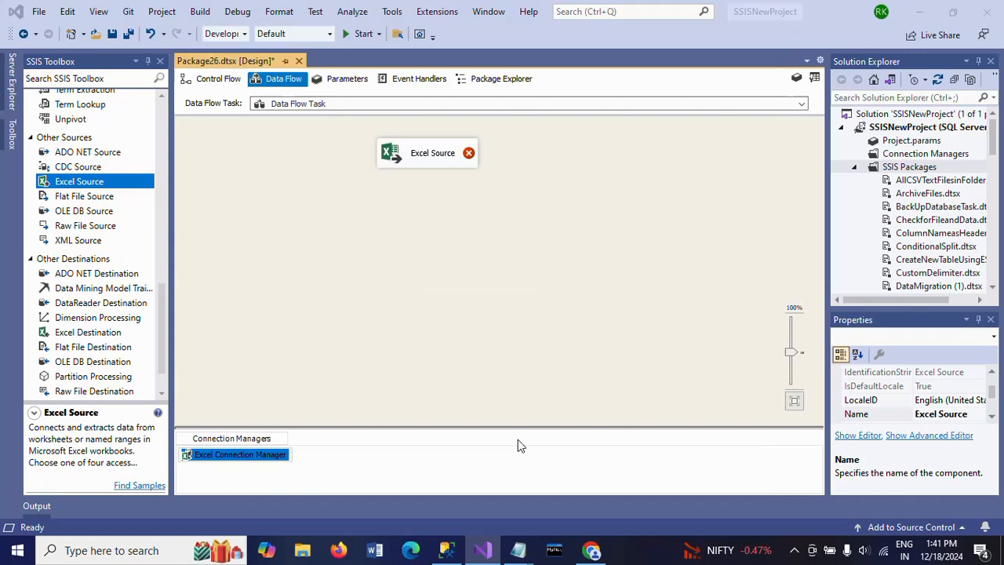
{"action": "left_click", "coordinate": [528, 284]}
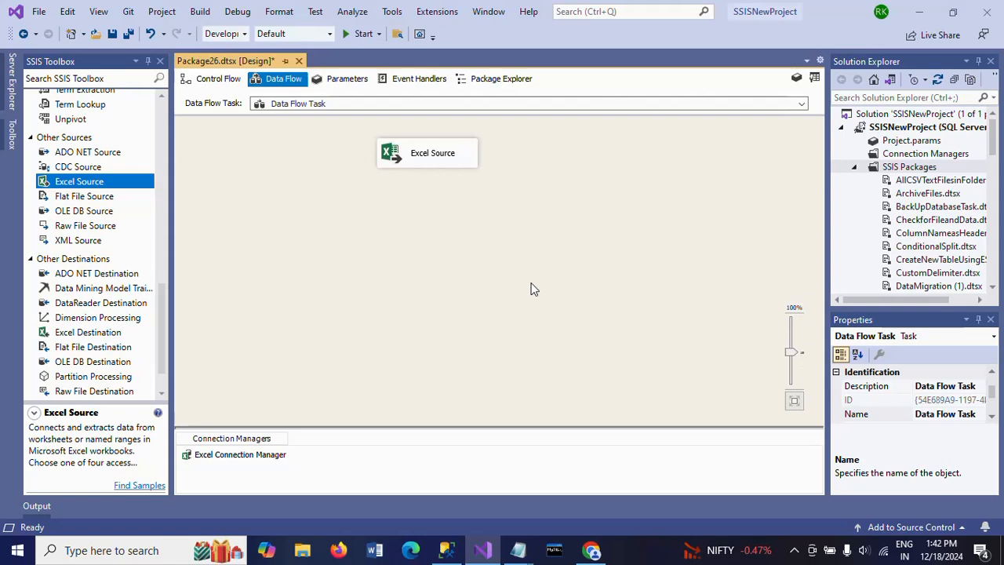
Step: Show the Excel Source's properties and find OpenRowset among its custom properties
{"action": "left_click", "coordinate": [429, 160]}
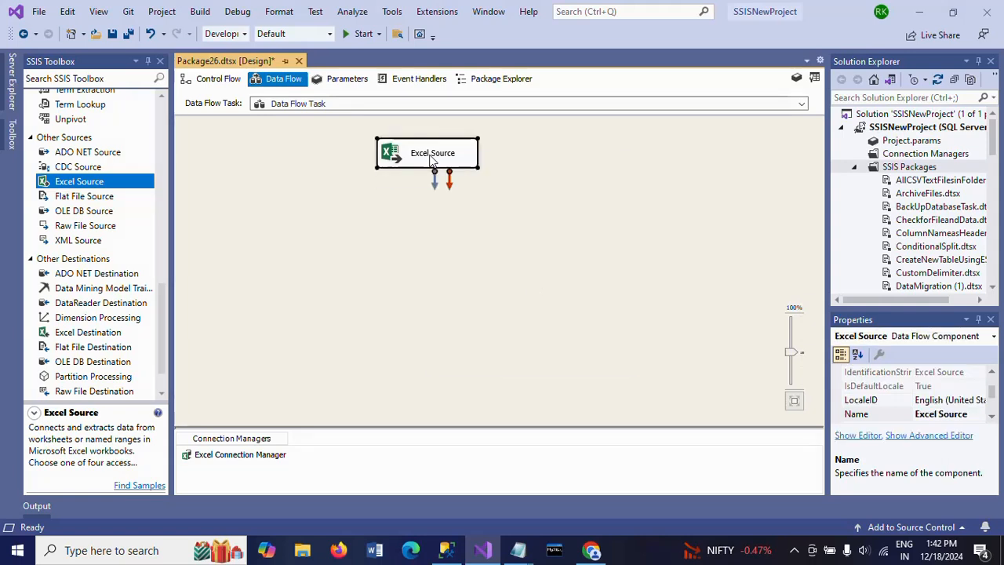
{"action": "right_click", "coordinate": [430, 160]}
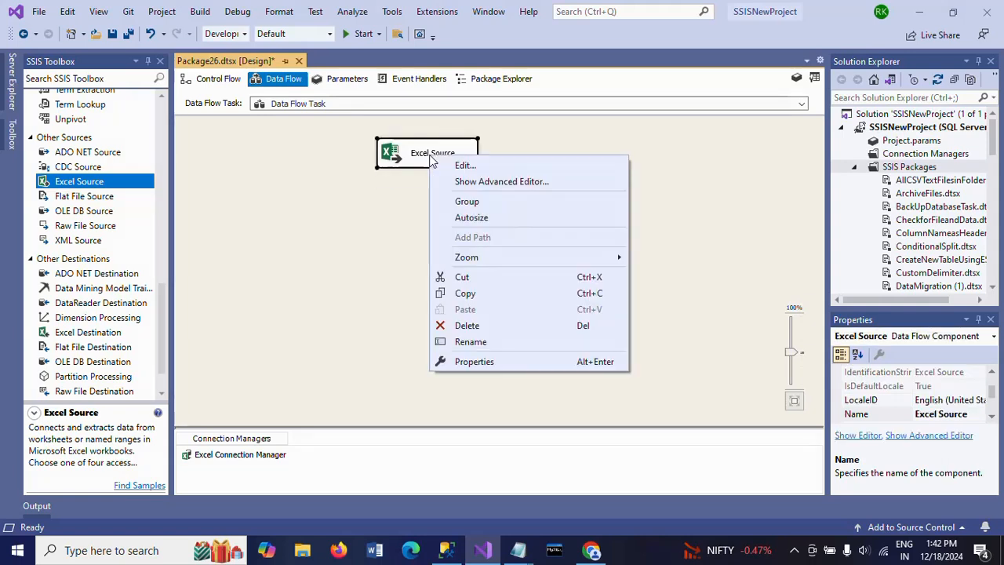
{"action": "left_click", "coordinate": [496, 361]}
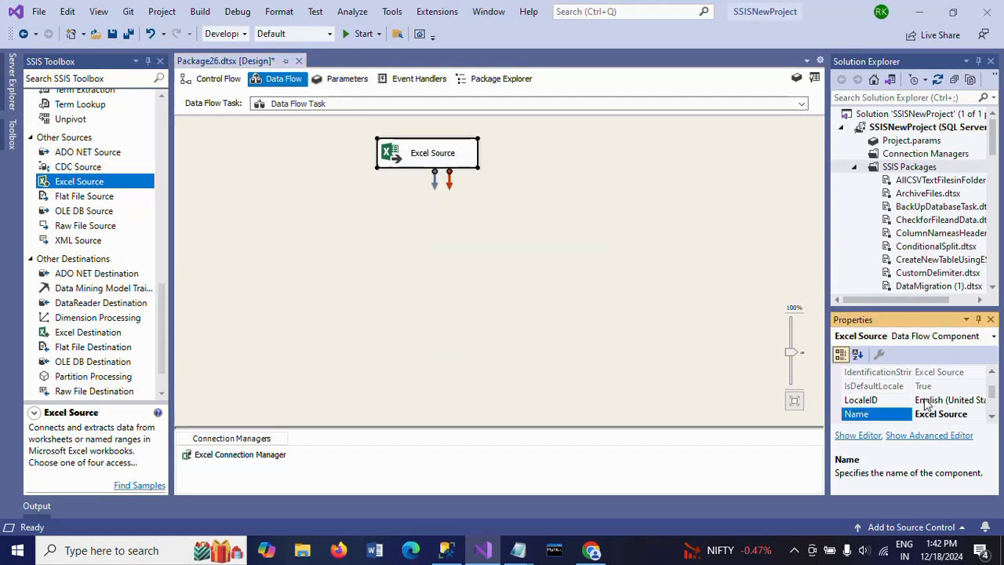
{"action": "scroll", "coordinate": [992, 418], "scroll_direction": "down", "scroll_amount": 5}
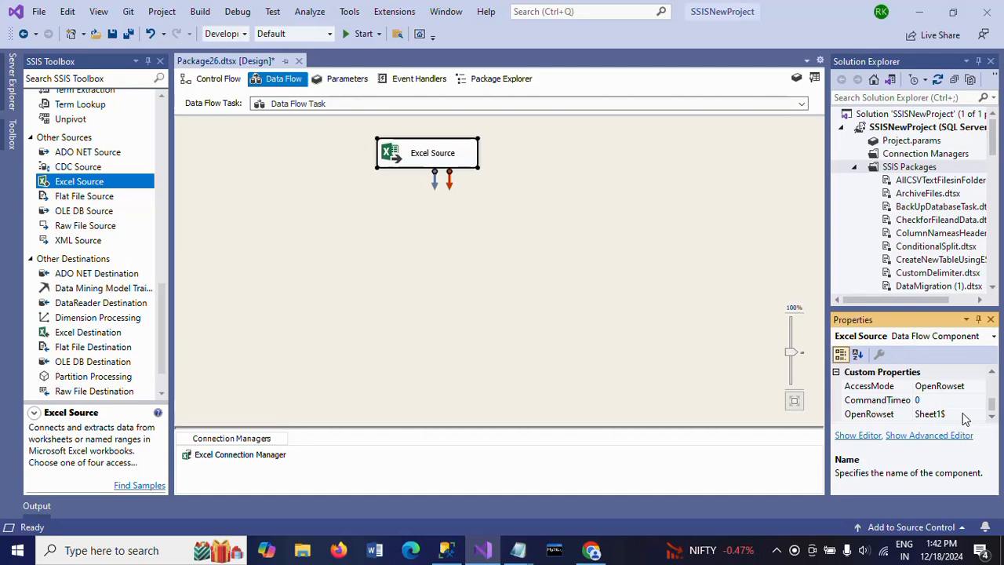
Step: Switch to the desktop and reopen the Emp.xlsx workbook in Excel, dismissing the activation notice
{"action": "key", "text": "super+d"}
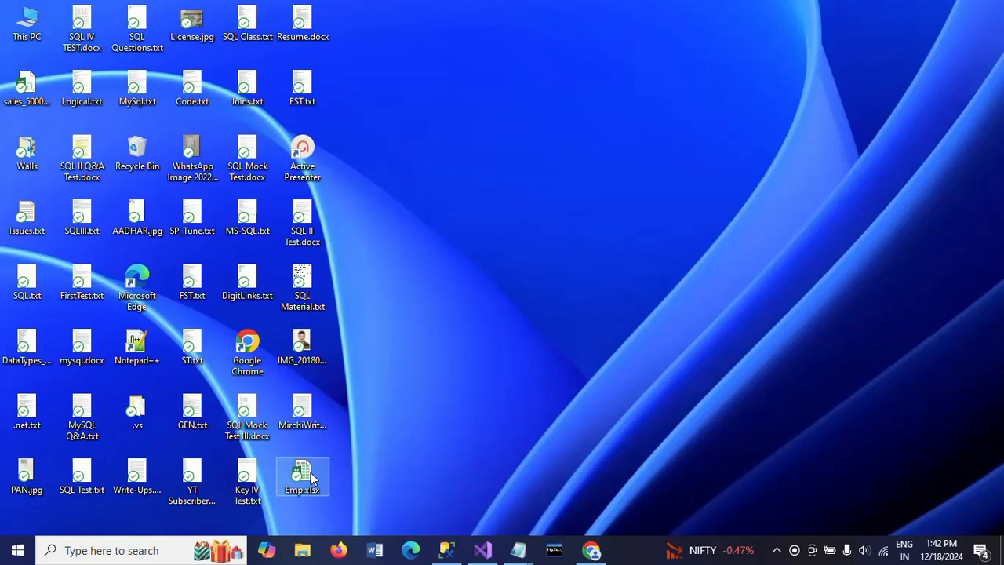
{"action": "double_click", "coordinate": [303, 475]}
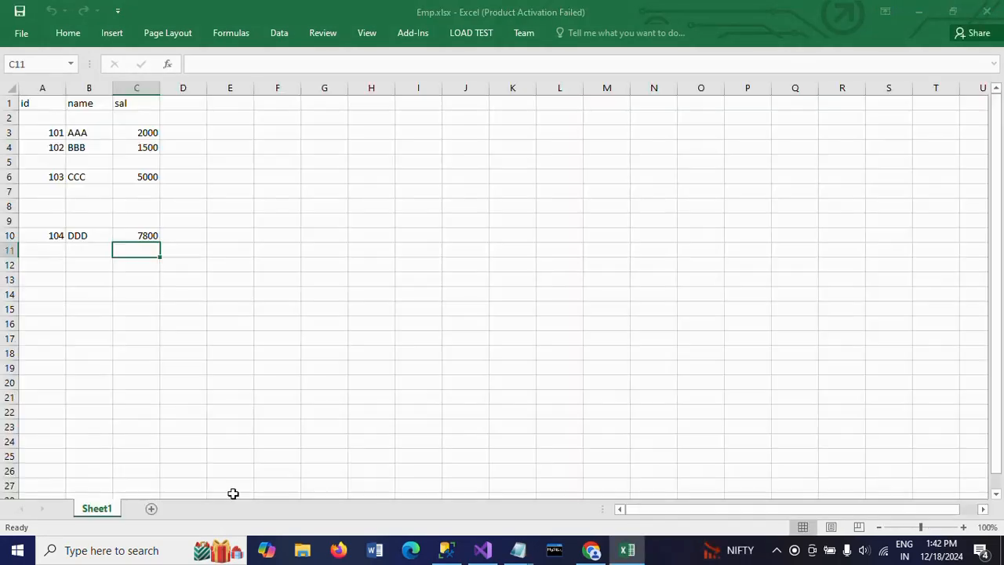
{"action": "left_click", "coordinate": [648, 418]}
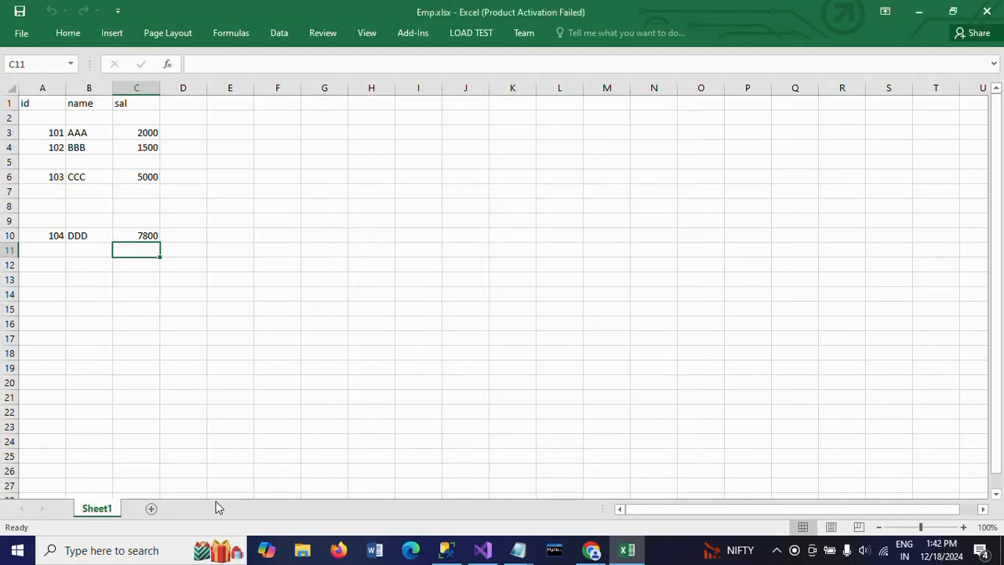
Step: Add a new worksheet to the workbook and enter the headers id in A6 and name in B6
{"action": "left_click", "coordinate": [152, 508]}
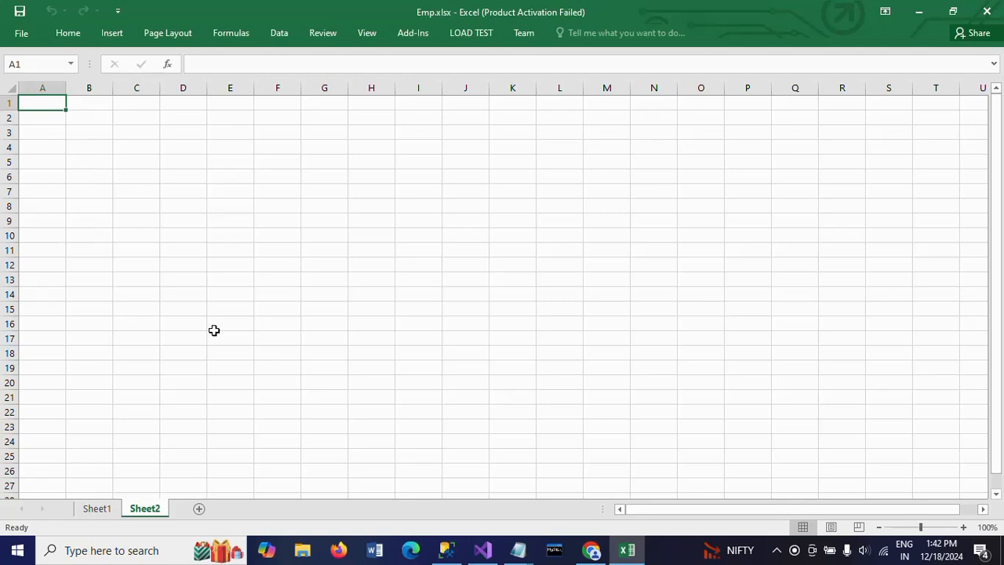
{"action": "key", "text": "Down"}
{"action": "key", "text": "Down"}
{"action": "key", "text": "Down"}
{"action": "key", "text": "Down"}
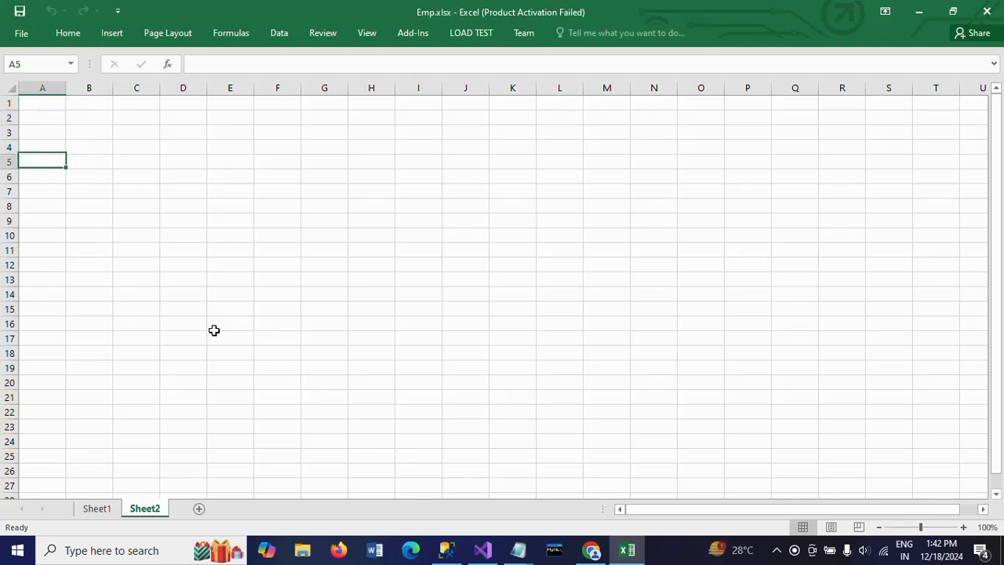
{"action": "key", "text": "Down"}
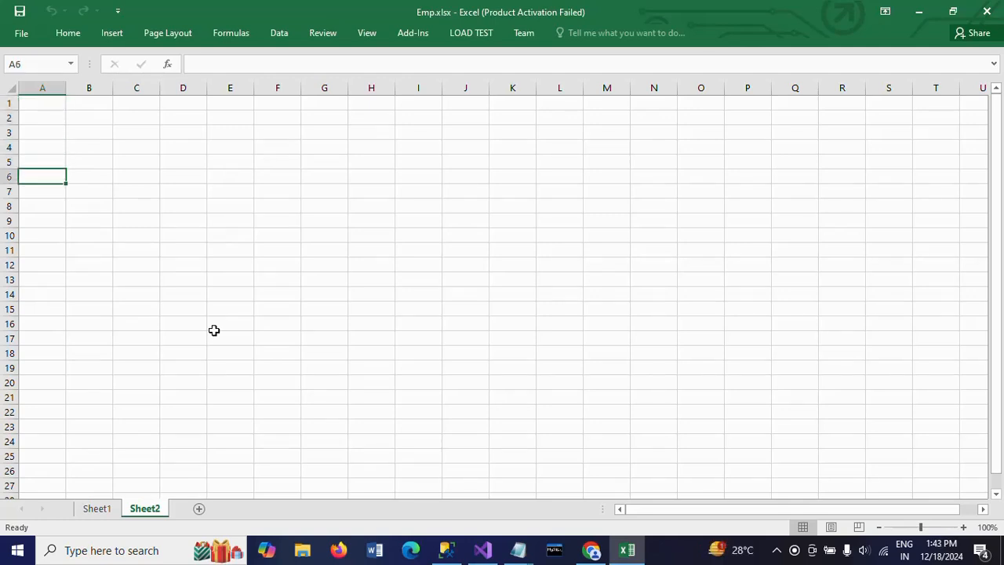
{"action": "type", "text": "id"}
{"action": "key", "text": "Return"}
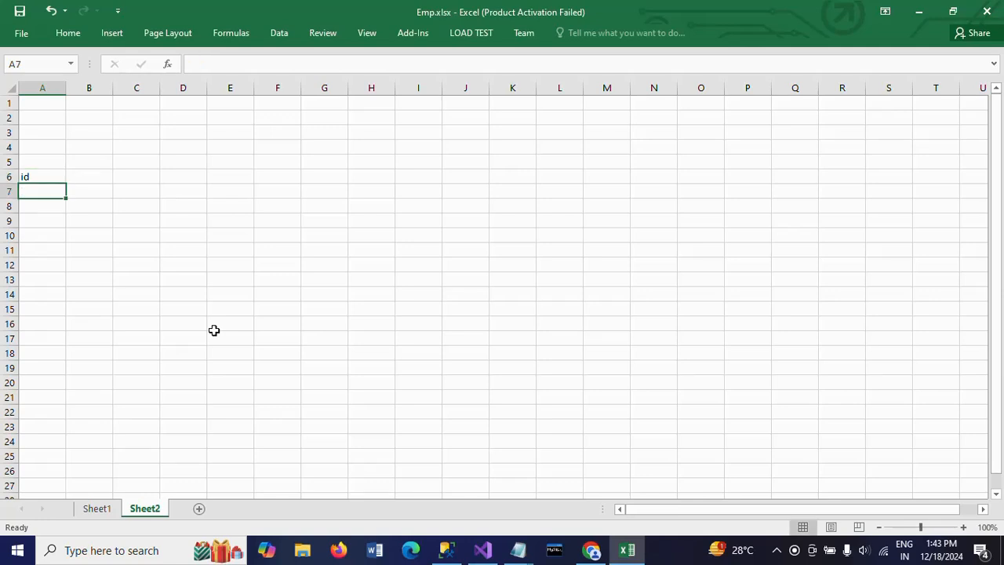
{"action": "key", "text": "Up"}
{"action": "key", "text": "Right"}
{"action": "type", "text": "name"}
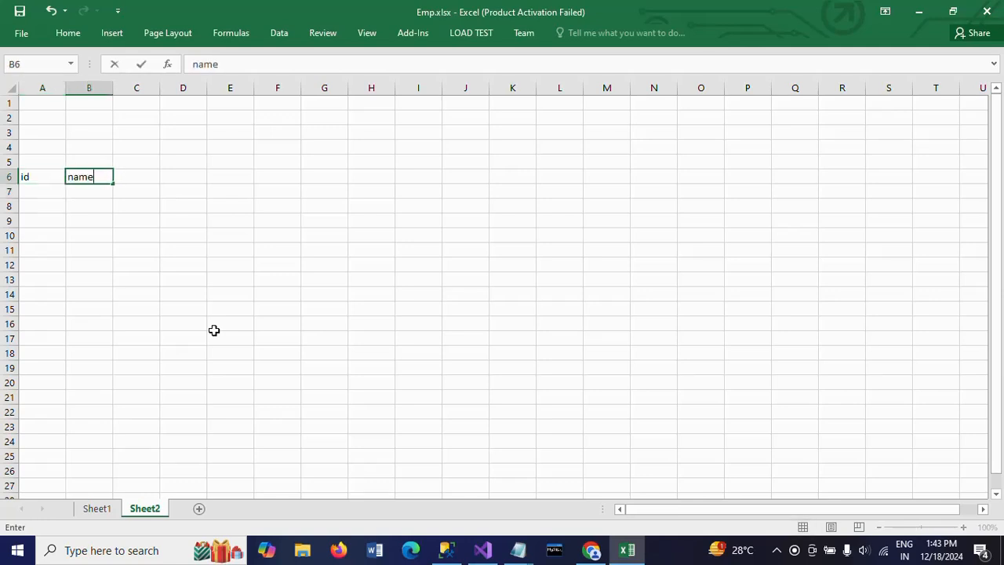
{"action": "key", "text": "Return"}
Step: Enter the id values 1, 2 and 3 in cells A7 to A9
{"action": "key", "text": "Left"}
{"action": "type", "text": "1"}
{"action": "key", "text": "Return"}
{"action": "type", "text": "2"}
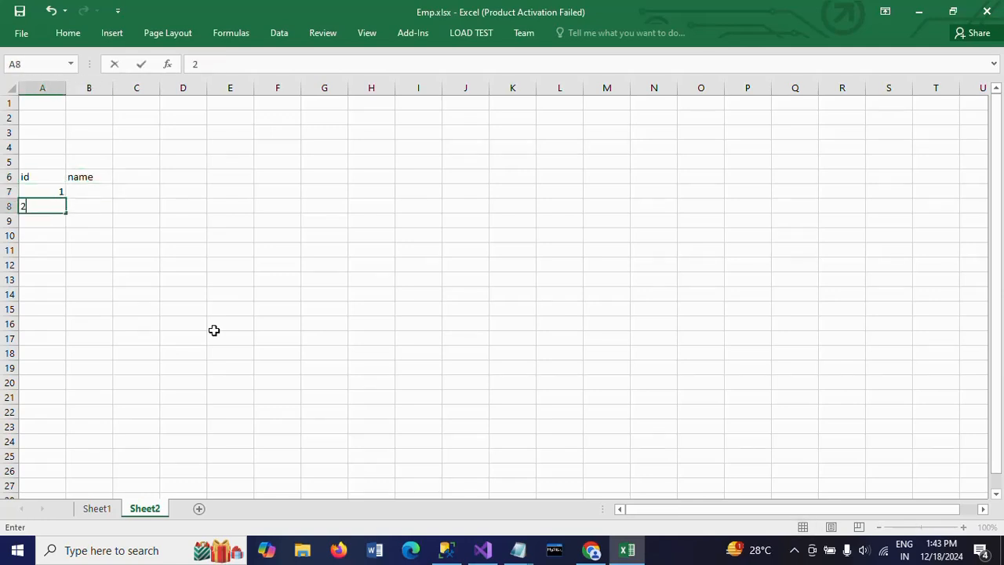
{"action": "key", "text": "Return"}
{"action": "type", "text": "3"}
{"action": "key", "text": "Return"}
Step: Enter the name values A, B and C in cells B7 to B9
{"action": "key", "text": "Up"}
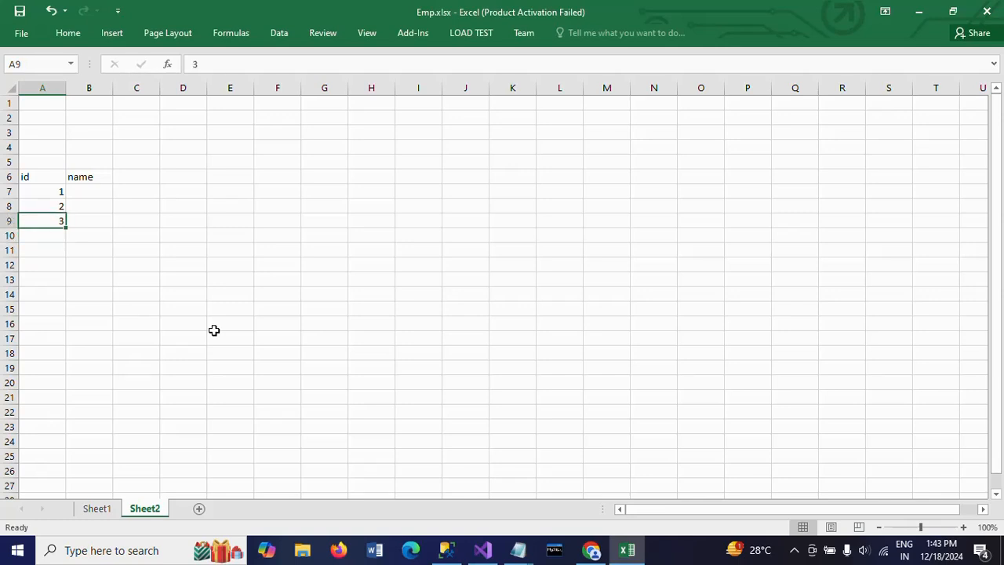
{"action": "key", "text": "Up"}
{"action": "key", "text": "Right"}
{"action": "key", "text": "Up"}
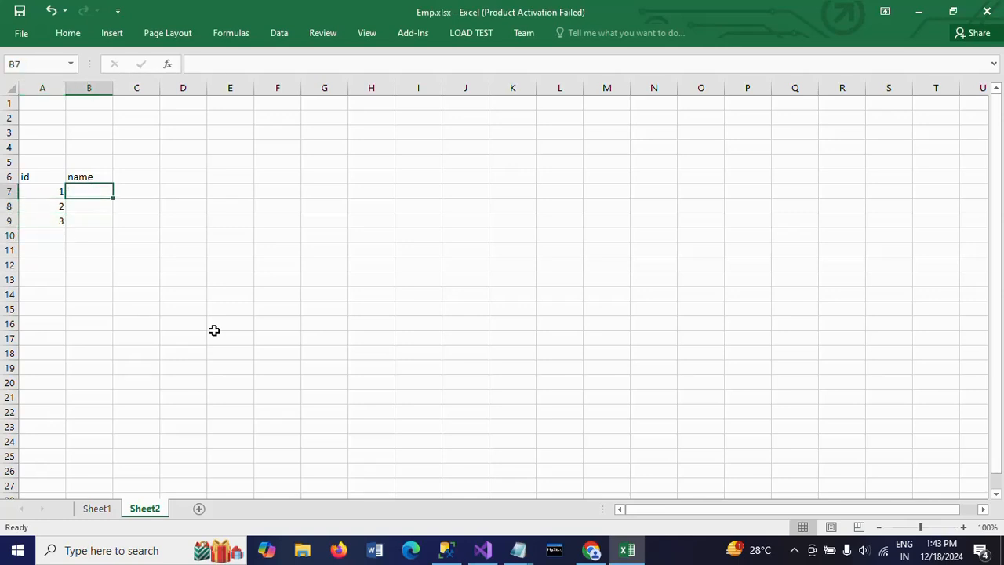
{"action": "type", "text": "A"}
{"action": "key", "text": "Return"}
{"action": "type", "text": "B"}
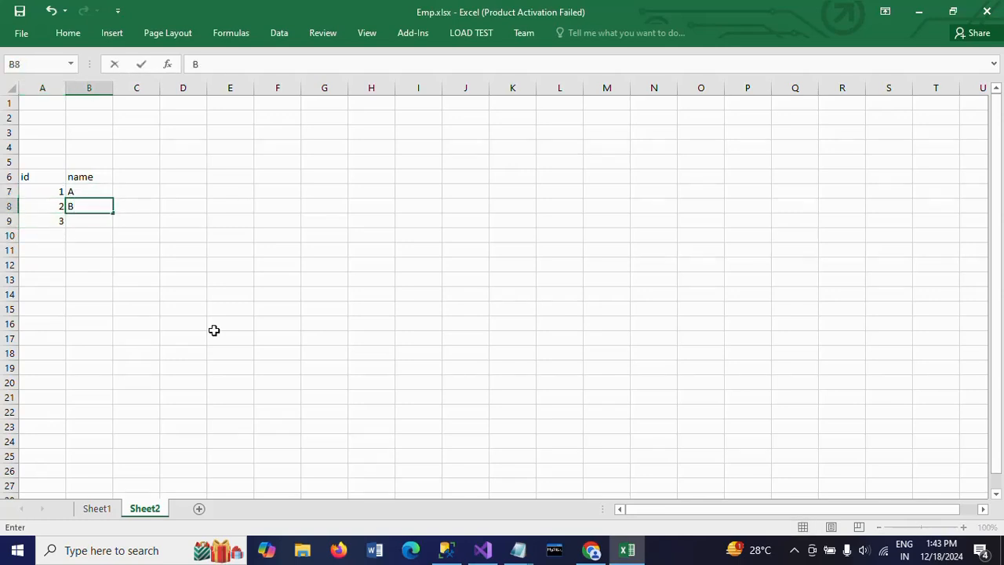
{"action": "key", "text": "Return"}
{"action": "type", "text": "C"}
{"action": "key", "text": "Return"}
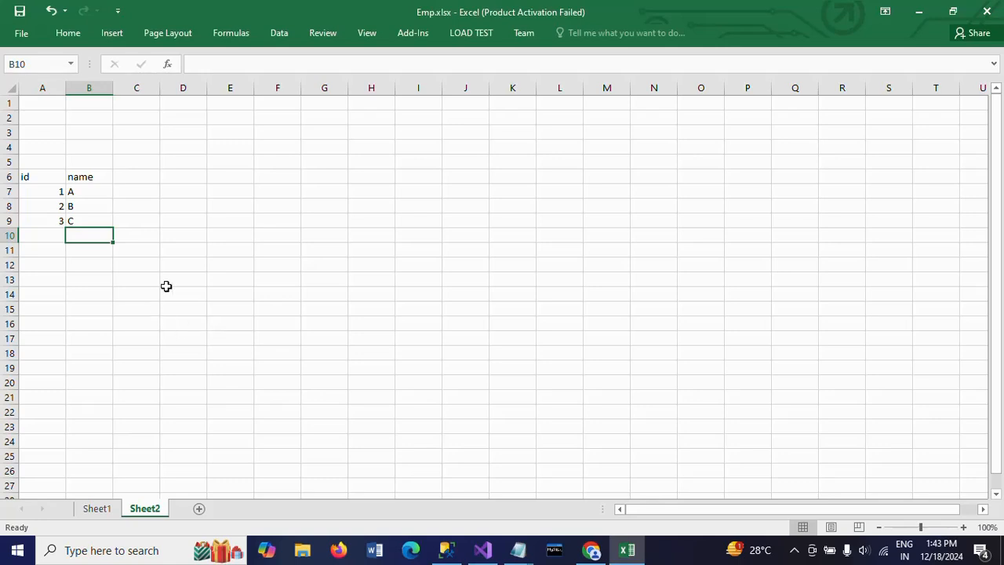
Step: Select the data range A6:B9 and compare it with the Excel Source's OpenRowset property in Visual Studio, returning to the workbook
{"action": "left_click", "coordinate": [29, 176]}
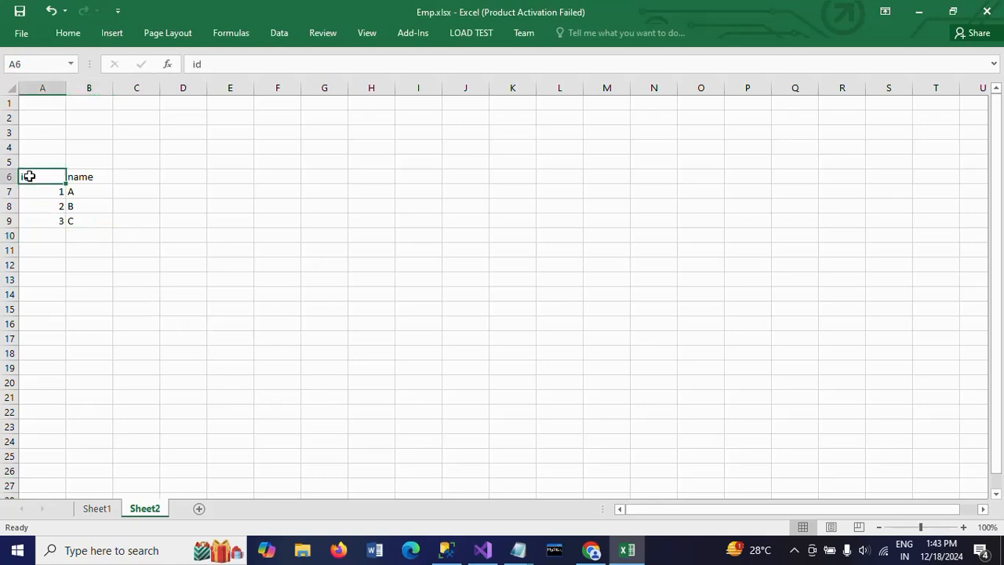
{"action": "left_click", "coordinate": [36, 218], "text": "shift"}
{"action": "left_click_drag", "start_coordinate": [35, 218], "coordinate": [76, 219]}
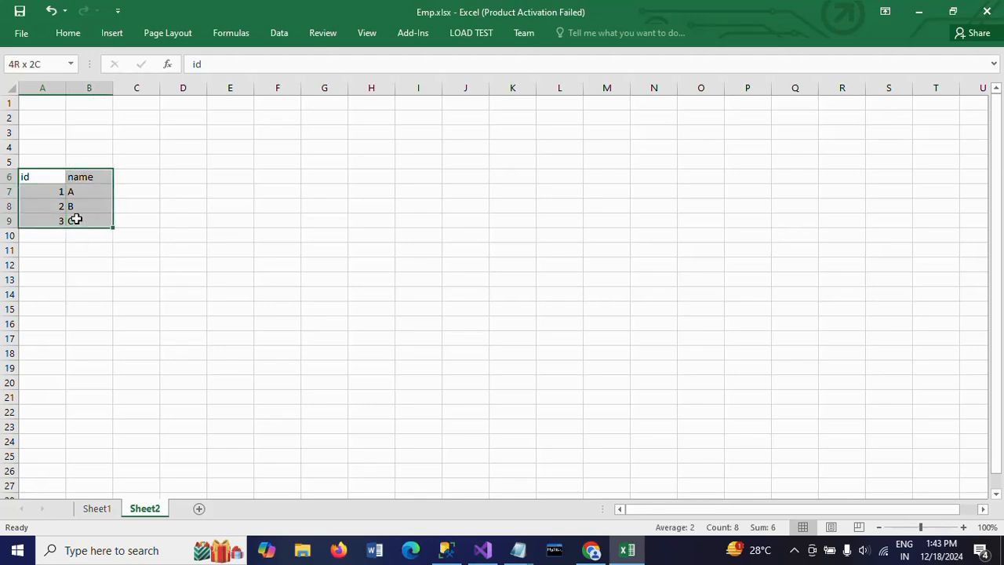
{"action": "key", "text": "alt+Tab"}
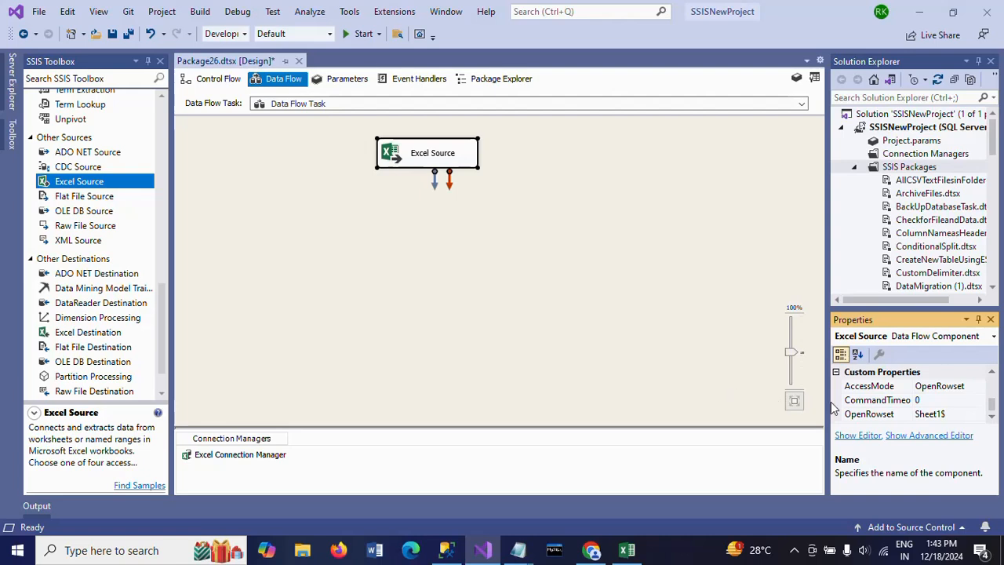
{"action": "left_click", "coordinate": [967, 414]}
{"action": "key", "text": "alt+Tab"}
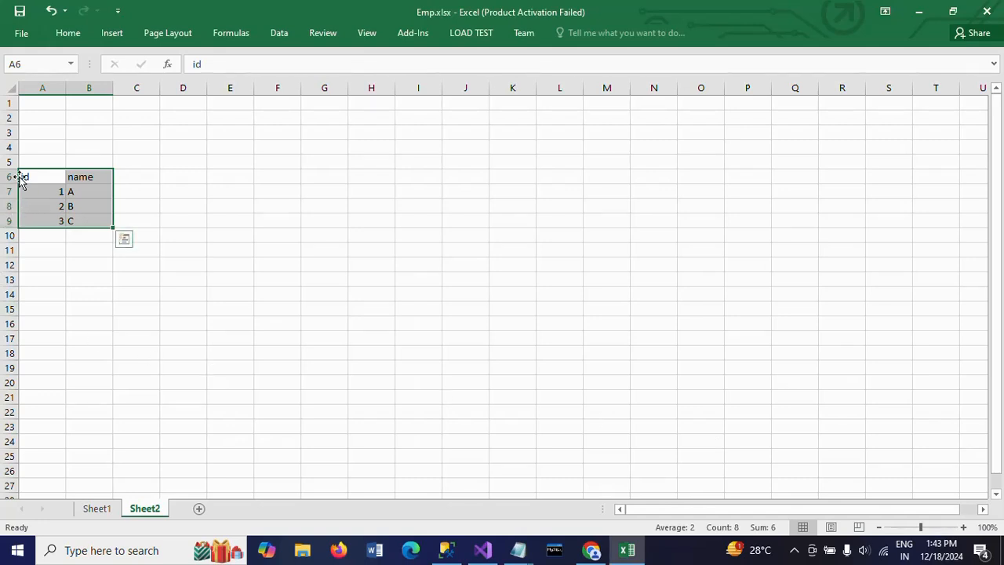
{"action": "left_click", "coordinate": [26, 177]}
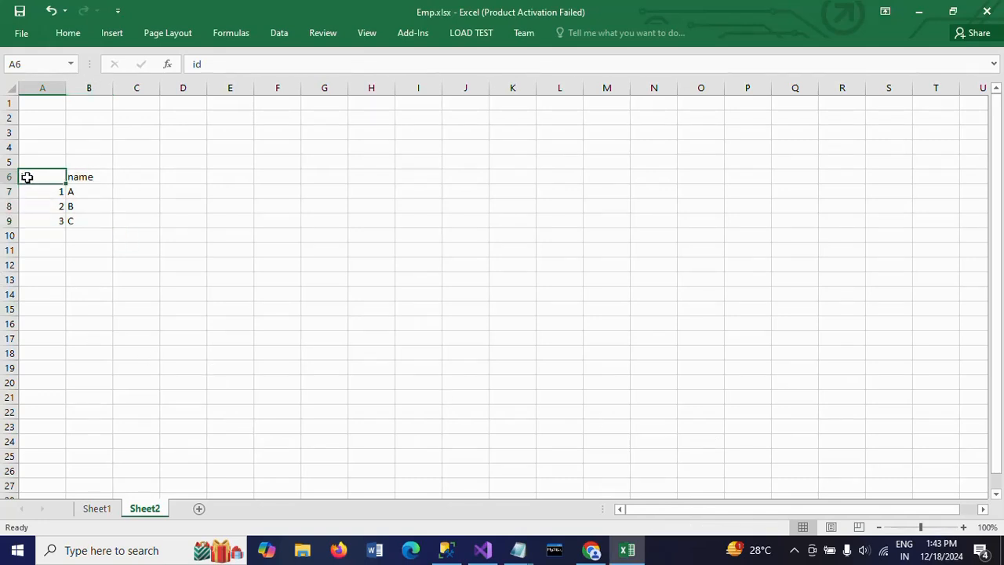
{"action": "left_click", "coordinate": [74, 220], "text": "shift"}
{"action": "key", "text": "alt+Tab"}
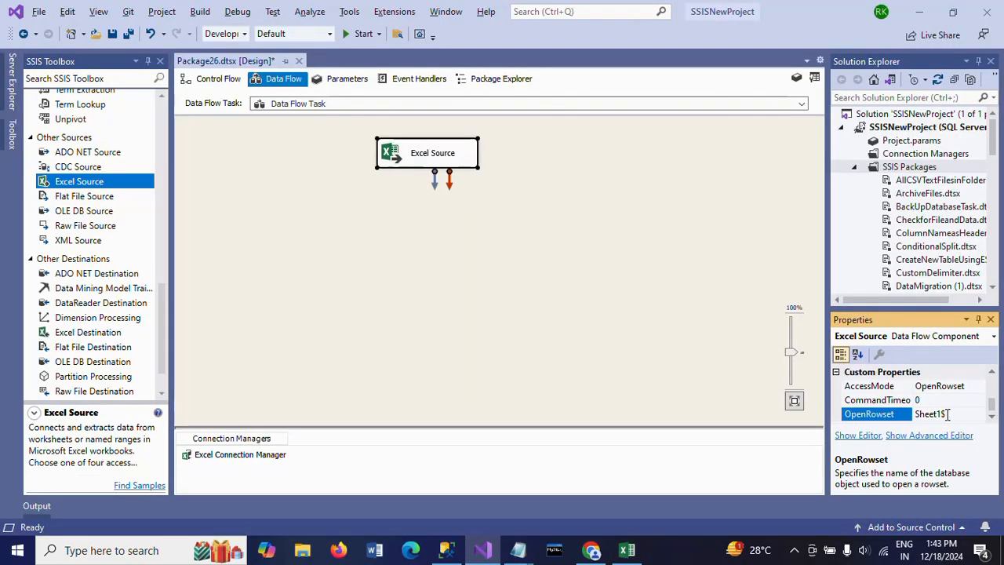
{"action": "key", "text": "alt+Tab"}
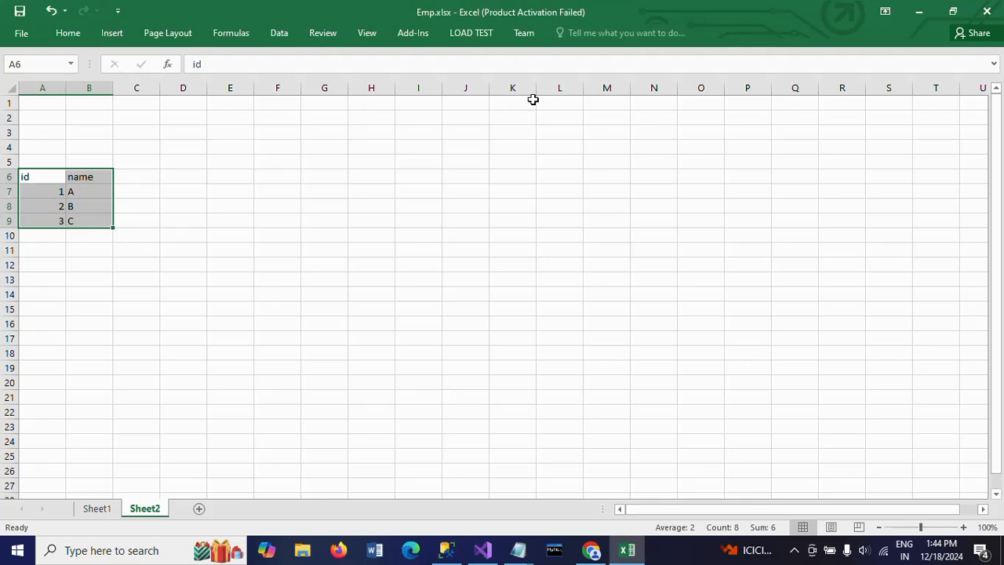
Step: Highlight the blank cells A5:D5 on Sheet1 and close the Emp.xlsx workbook, answering the save prompt
{"action": "left_click", "coordinate": [97, 510]}
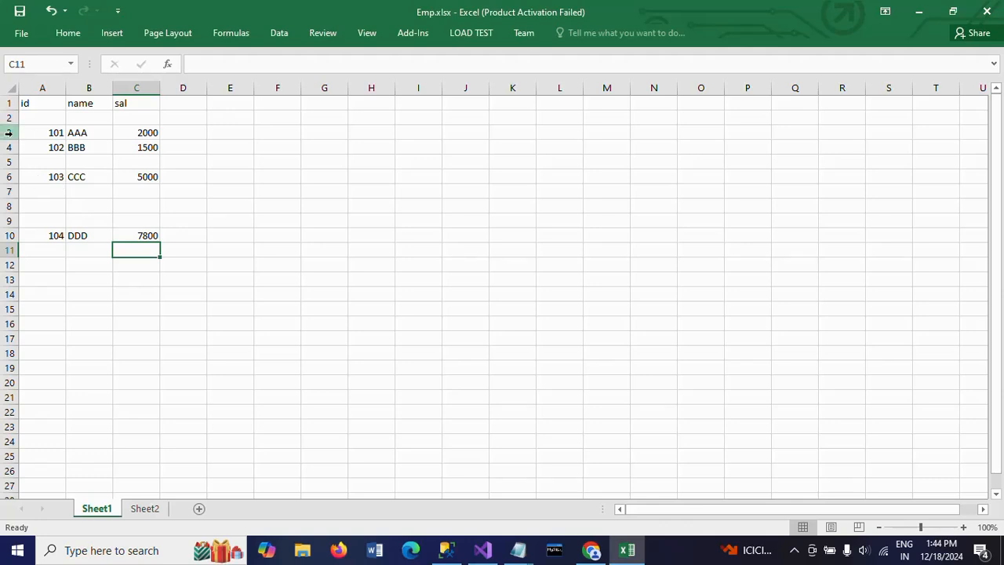
{"action": "left_click", "coordinate": [25, 159]}
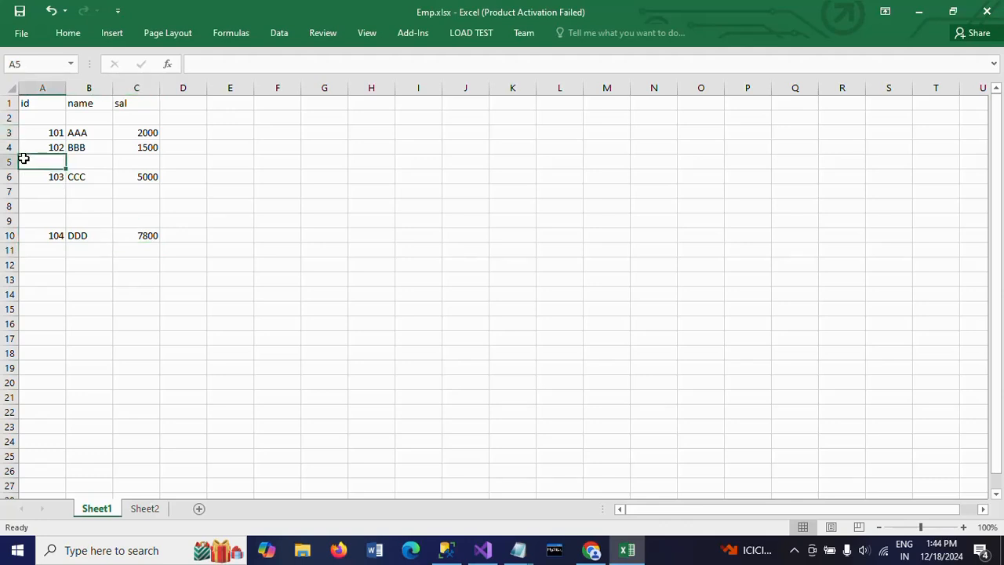
{"action": "left_click", "coordinate": [181, 158], "text": "shift"}
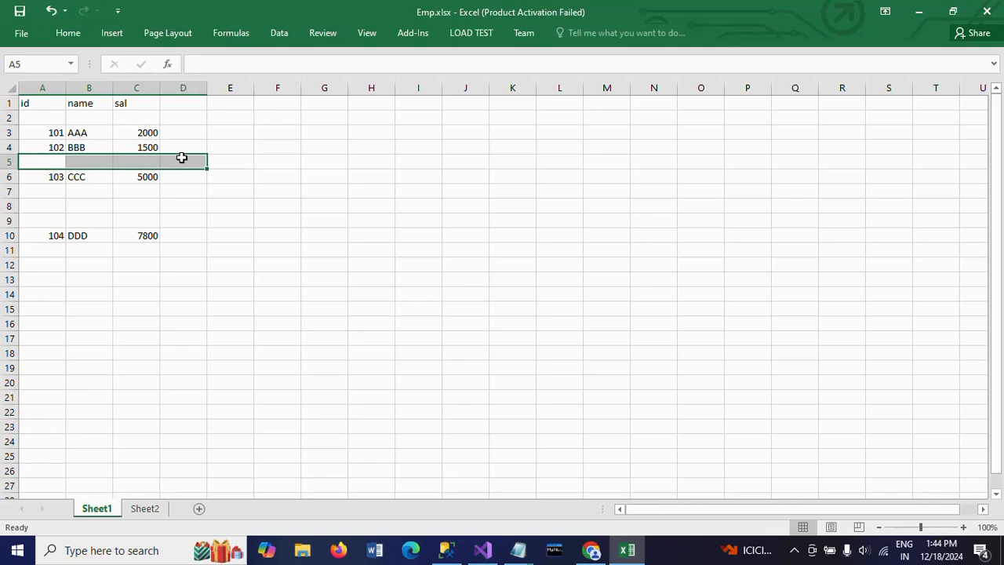
{"action": "left_click", "coordinate": [987, 14]}
{"action": "left_click", "coordinate": [492, 295]}
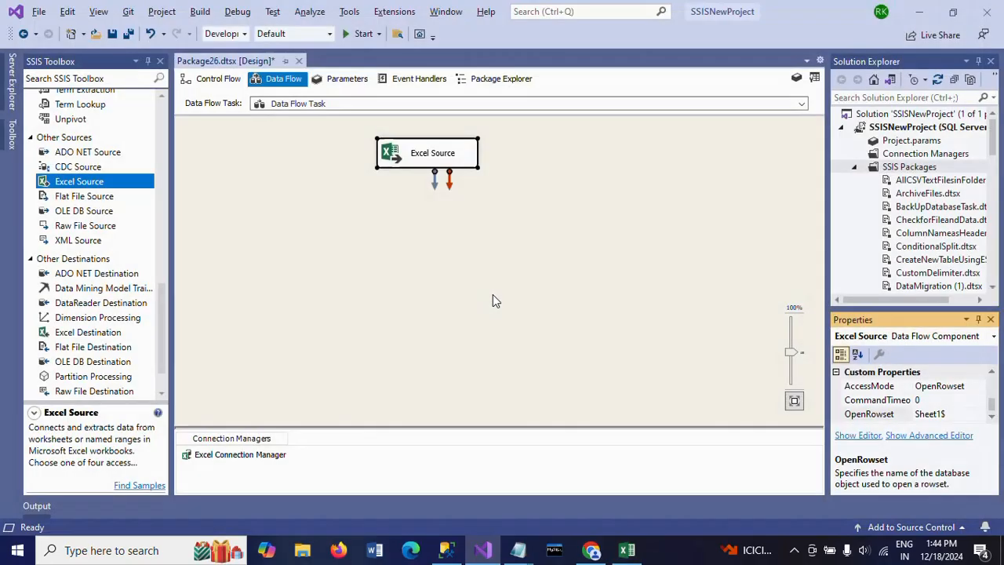
Step: Add a Conditional Split transformation below the Excel Source and connect the source's data output to it
{"action": "left_click", "coordinate": [491, 210]}
{"action": "scroll", "coordinate": [159, 193], "scroll_direction": "up", "scroll_amount": 7}
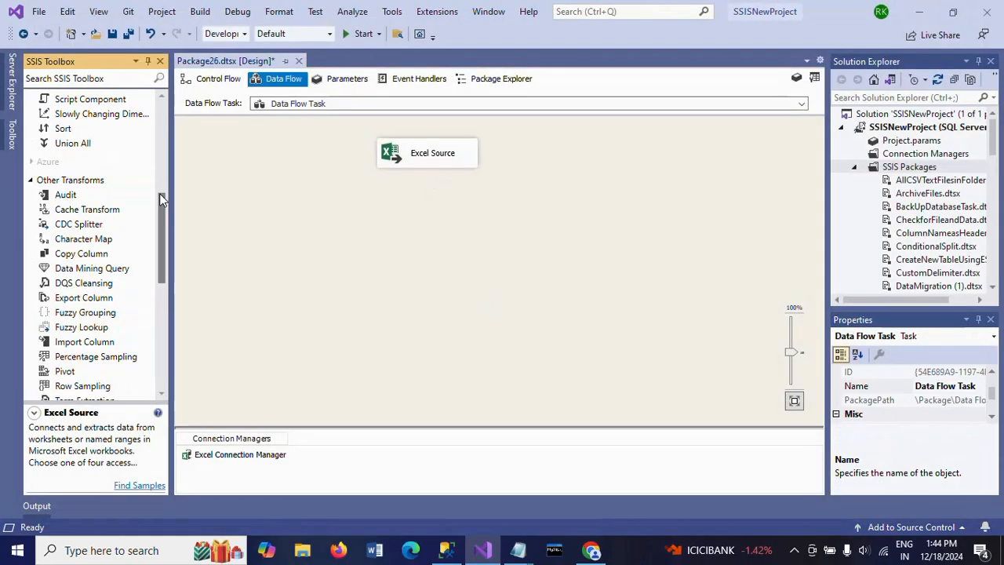
{"action": "scroll", "coordinate": [161, 151], "scroll_direction": "up", "scroll_amount": 8}
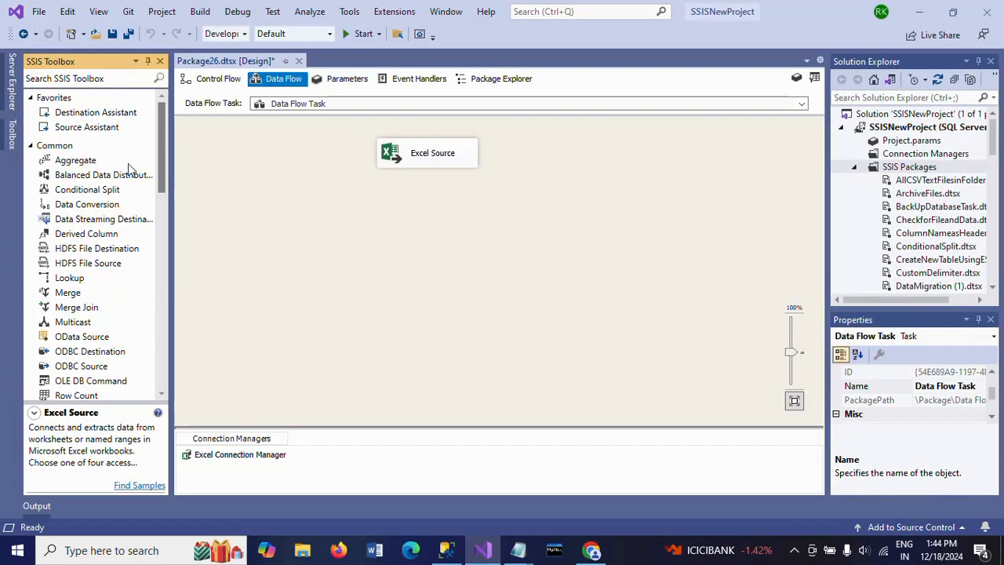
{"action": "left_click", "coordinate": [83, 192]}
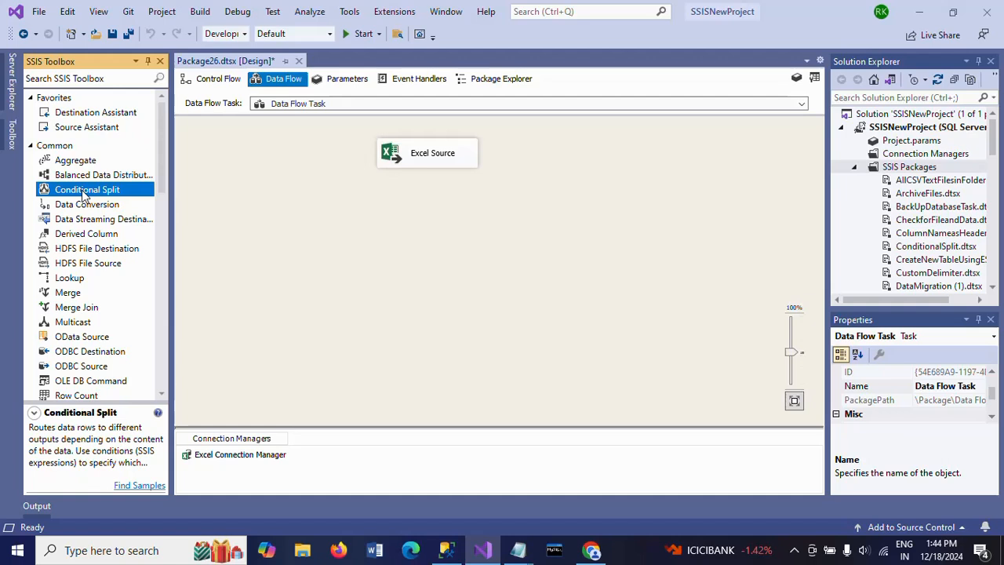
{"action": "left_click_drag", "start_coordinate": [83, 193], "coordinate": [504, 217]}
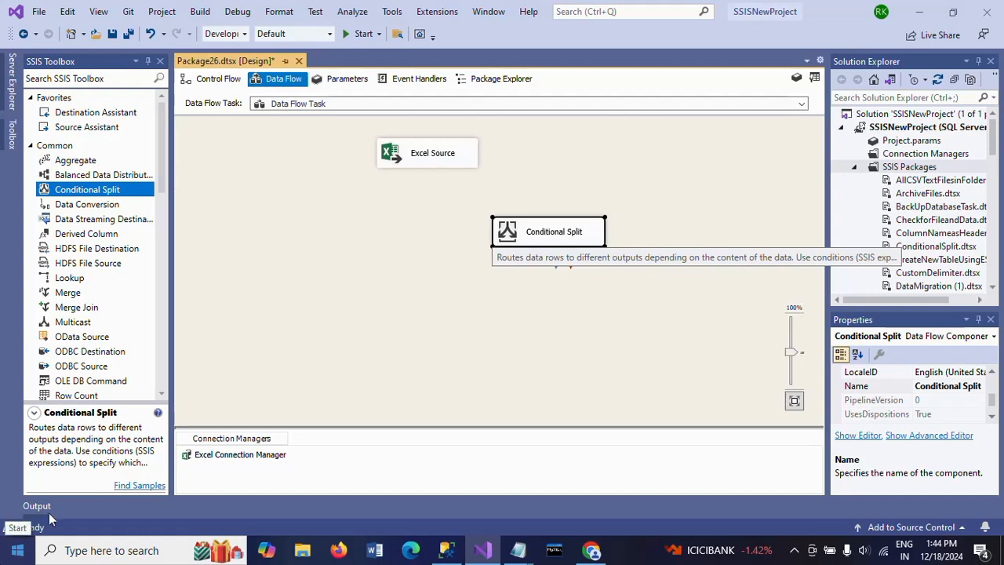
{"action": "left_click", "coordinate": [442, 160]}
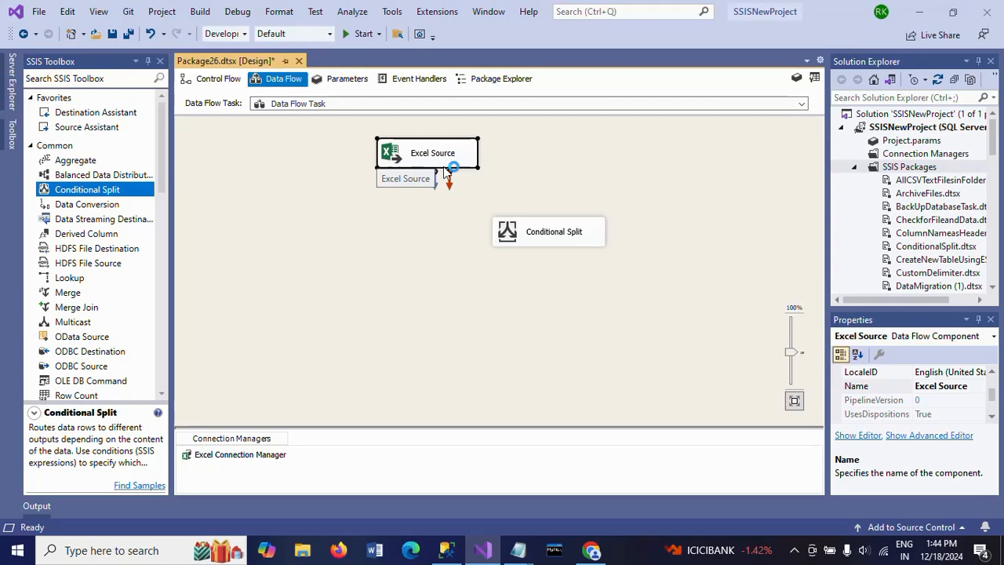
{"action": "left_click_drag", "start_coordinate": [436, 179], "coordinate": [534, 243]}
Step: Define a Conditional Split case on the id column with the condition ISNULL([id])
{"action": "double_click", "coordinate": [533, 242]}
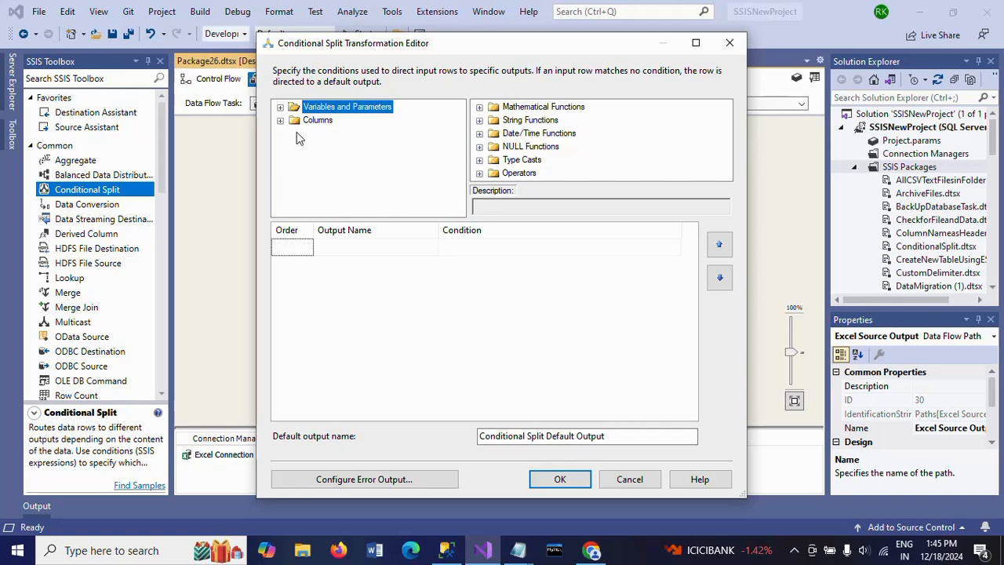
{"action": "left_click", "coordinate": [280, 120]}
{"action": "left_click_drag", "start_coordinate": [318, 133], "coordinate": [507, 246]}
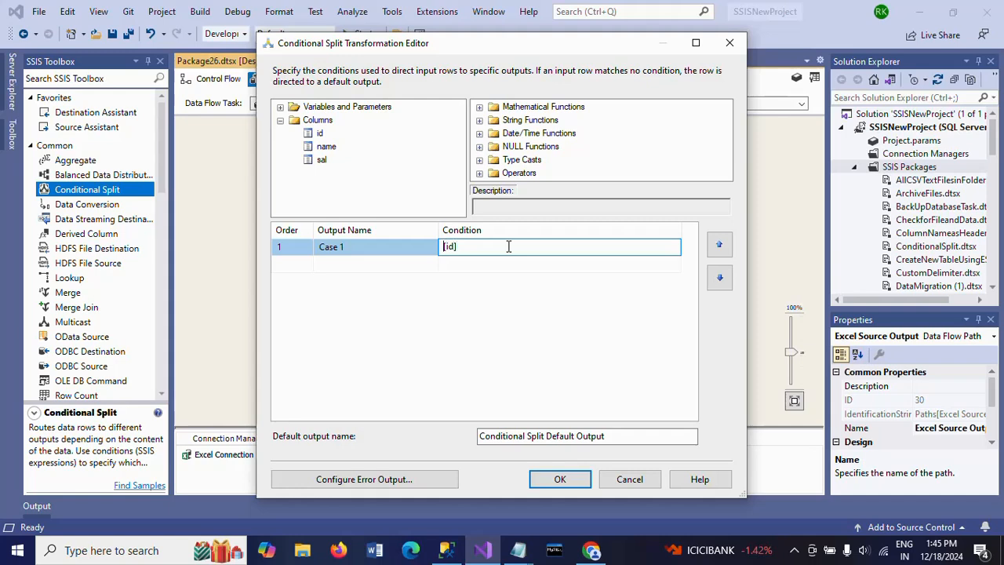
{"action": "type", "text": "ISNULL("}
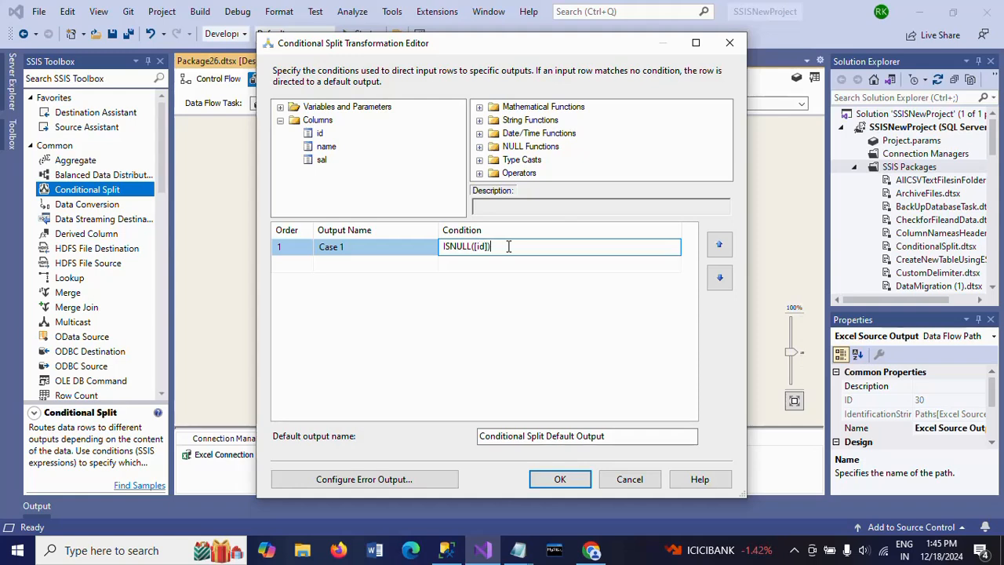
Step: Rename the output of the ISNULL([id]) condition to Empty Rows
{"action": "left_click", "coordinate": [374, 254]}
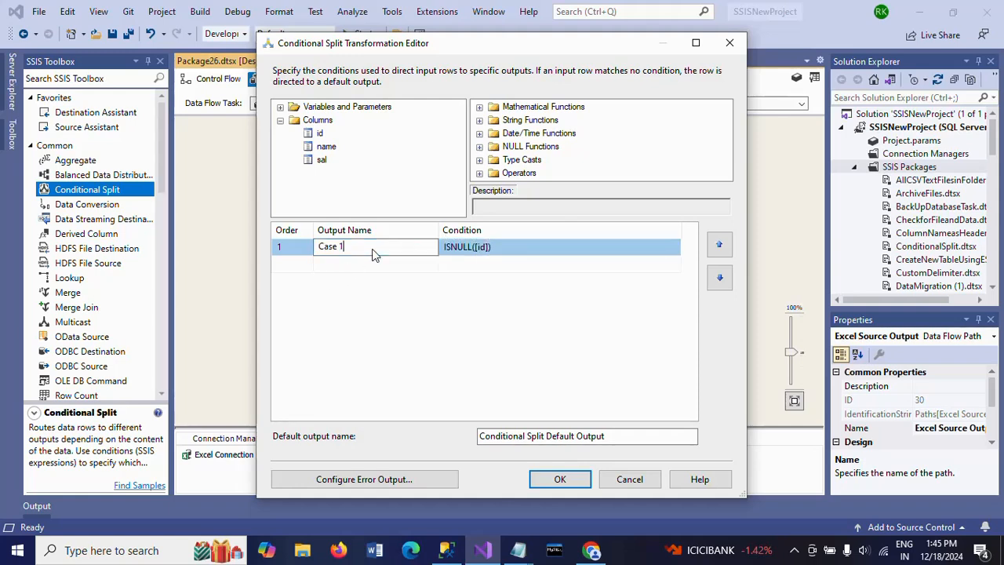
{"action": "key", "text": "BackSpace"}
{"action": "key", "text": "BackSpace"}
{"action": "key", "text": "BackSpace"}
{"action": "type", "text": "Empty "}
{"action": "type", "text": "Data"}
{"action": "type", "text": "Rows"}
{"action": "key", "text": "Tab"}
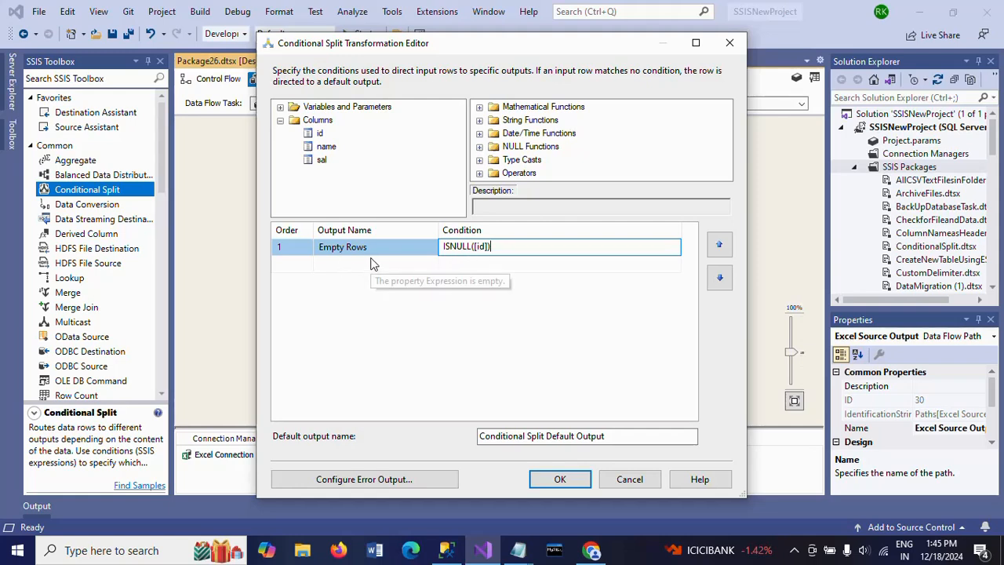
Step: Accept the split settings with Data Rows as the default output name and shift the Conditional Split slightly closer to the Excel Source
{"action": "left_click", "coordinate": [639, 437]}
{"action": "left_click_drag", "start_coordinate": [610, 436], "coordinate": [481, 436]}
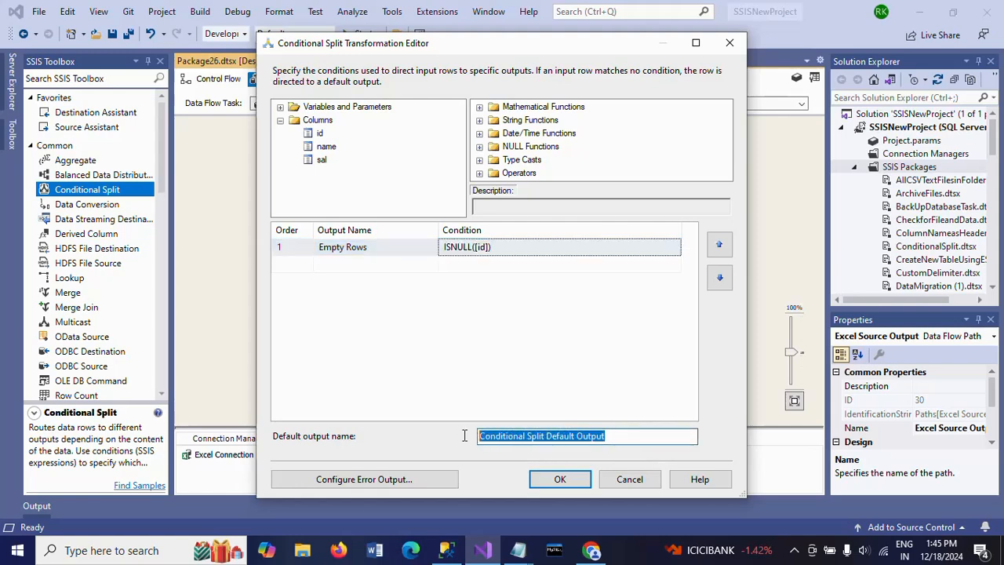
{"action": "type", "text": "Data"}
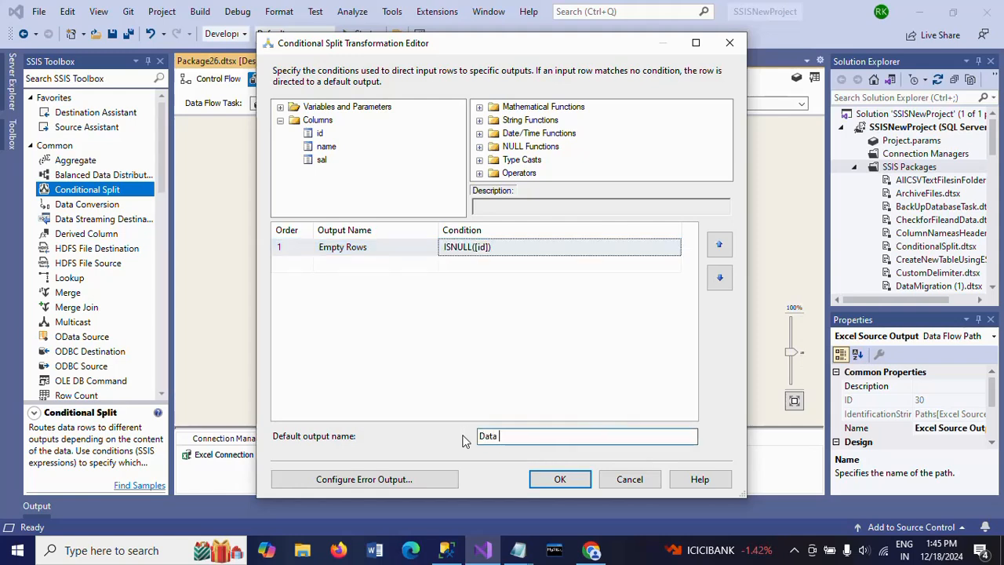
{"action": "type", "text": " Rows"}
{"action": "key", "text": "Return"}
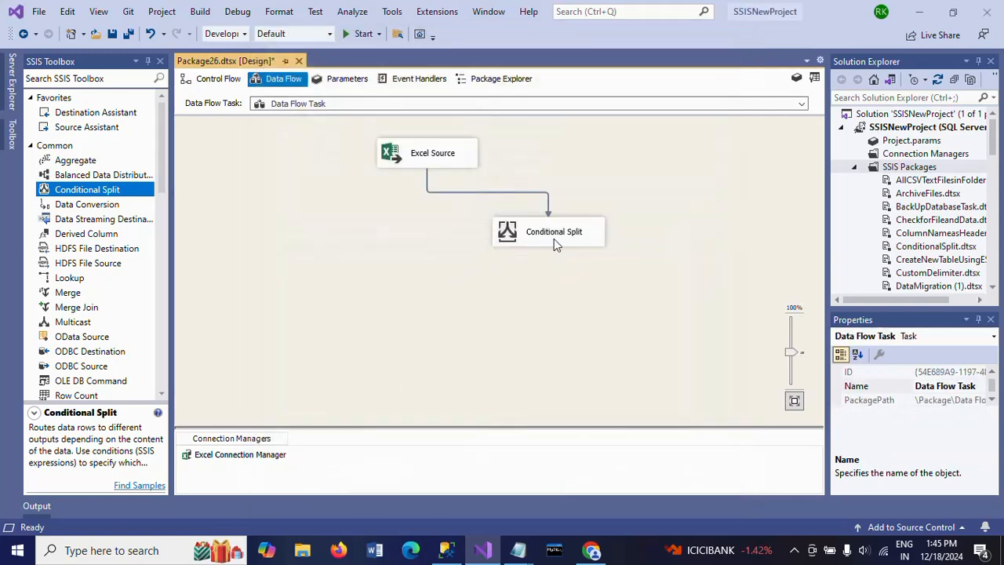
{"action": "left_click", "coordinate": [554, 237]}
{"action": "left_click_drag", "start_coordinate": [552, 239], "coordinate": [544, 234]}
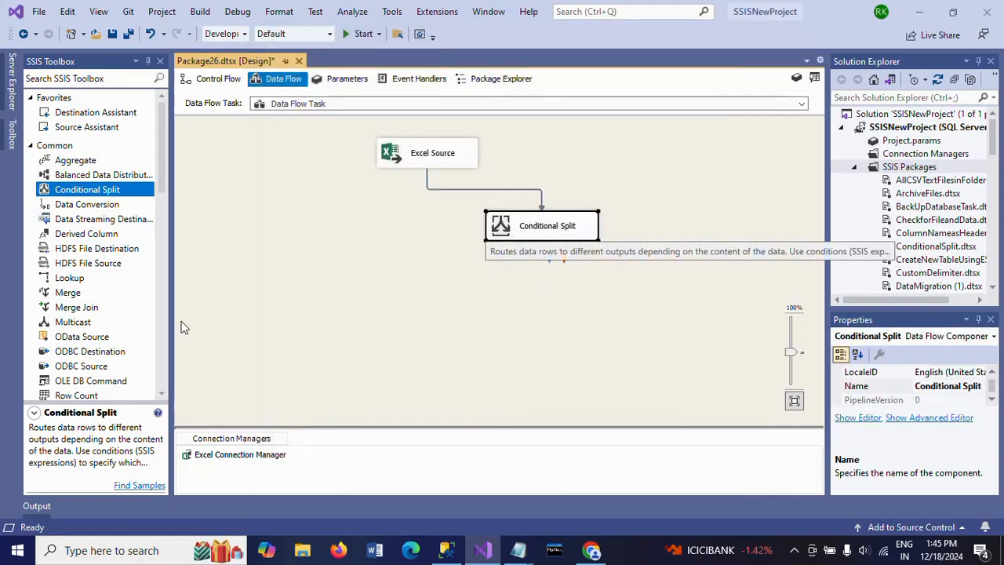
Step: Add an OLE DB Destination to the data flow and connect the Conditional Split's Data Rows output to it
{"action": "scroll", "coordinate": [161, 342], "scroll_direction": "down", "scroll_amount": 10}
{"action": "left_click", "coordinate": [161, 341]}
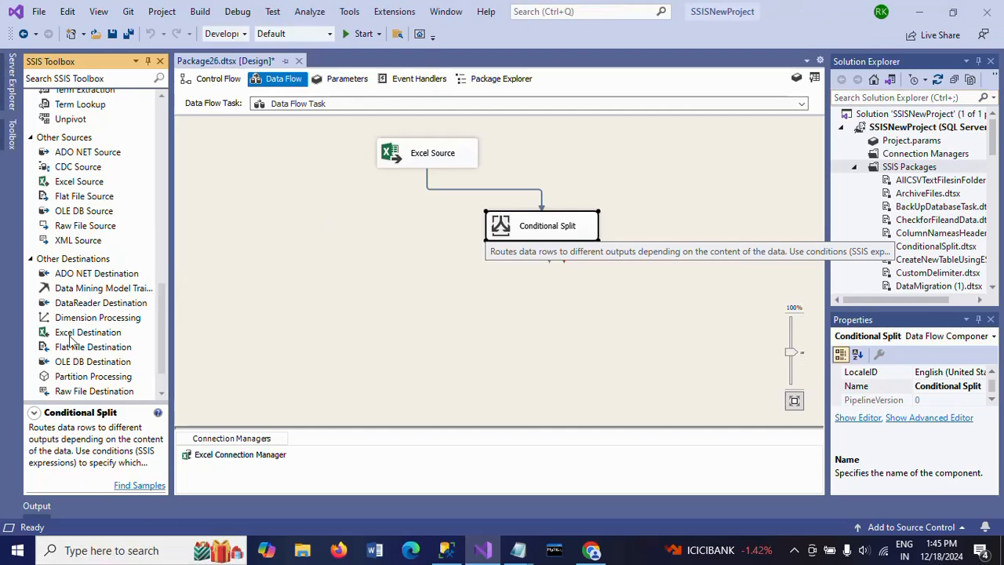
{"action": "double_click", "coordinate": [82, 365]}
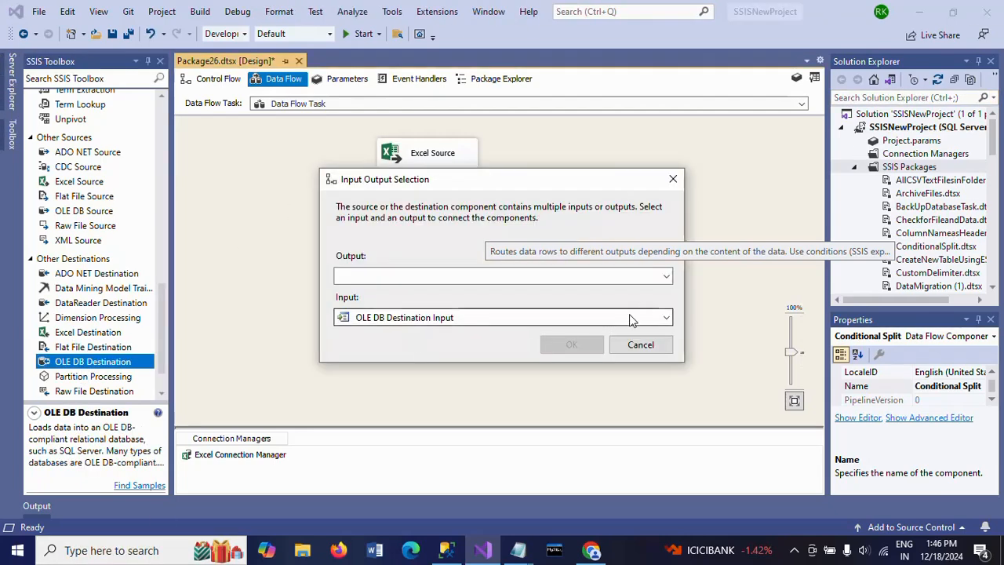
{"action": "left_click", "coordinate": [666, 276]}
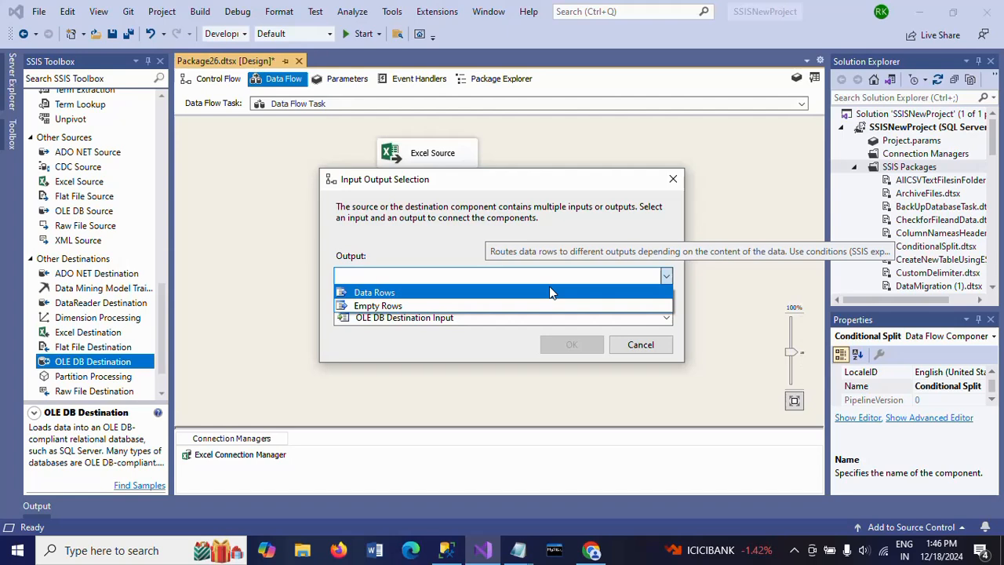
{"action": "left_click", "coordinate": [473, 291]}
{"action": "left_click", "coordinate": [557, 349]}
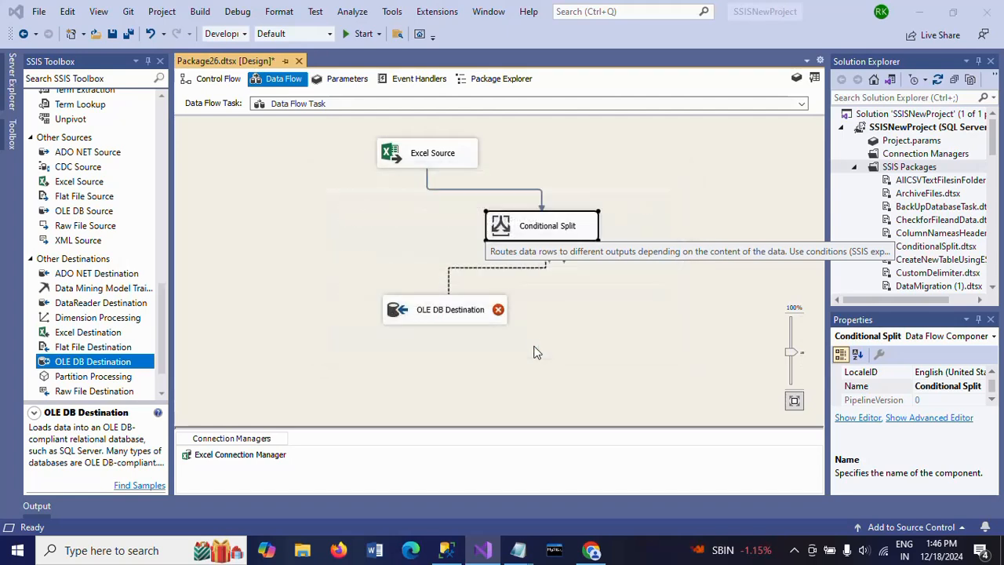
Step: Open the OLE DB Destination's settings and assign it a connection manager based on the Admin.HealthCare data connection
{"action": "left_click", "coordinate": [397, 331]}
{"action": "double_click", "coordinate": [398, 315]}
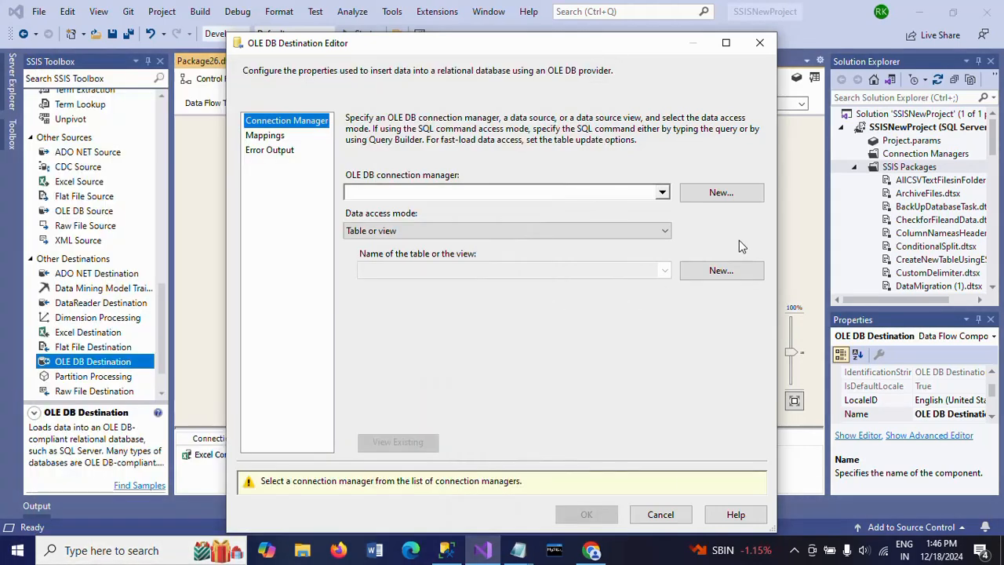
{"action": "left_click", "coordinate": [732, 201]}
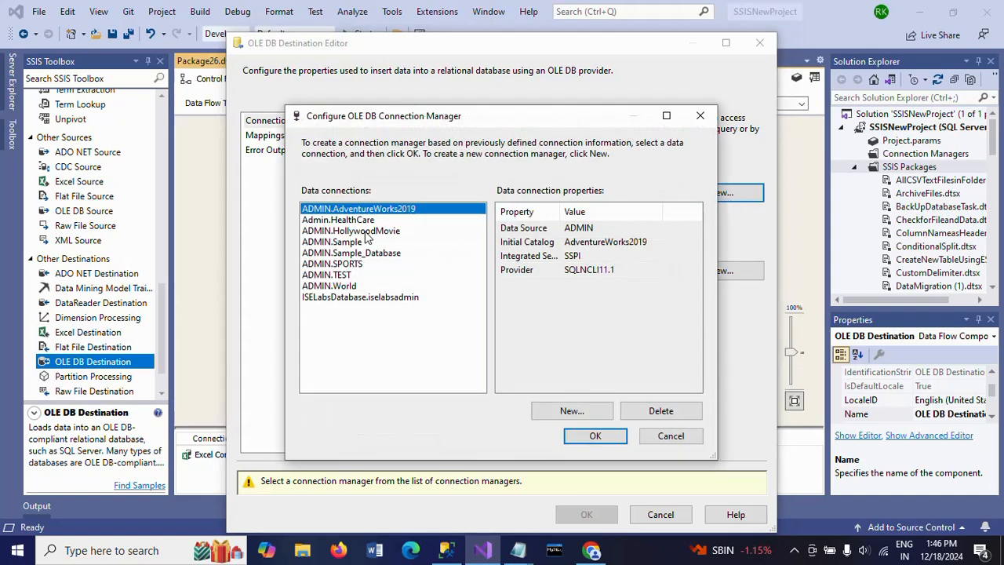
{"action": "left_click", "coordinate": [369, 221]}
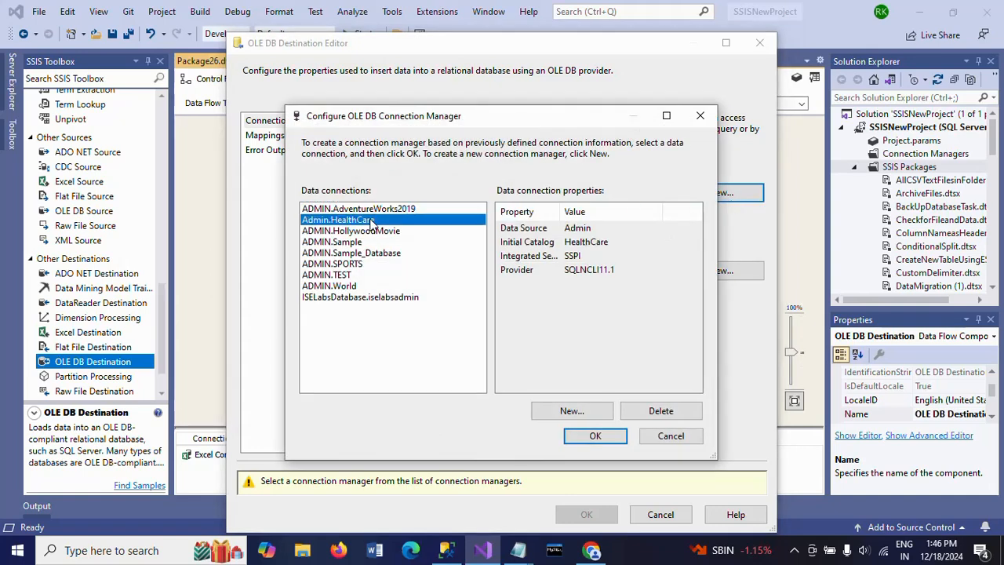
{"action": "left_click", "coordinate": [595, 436]}
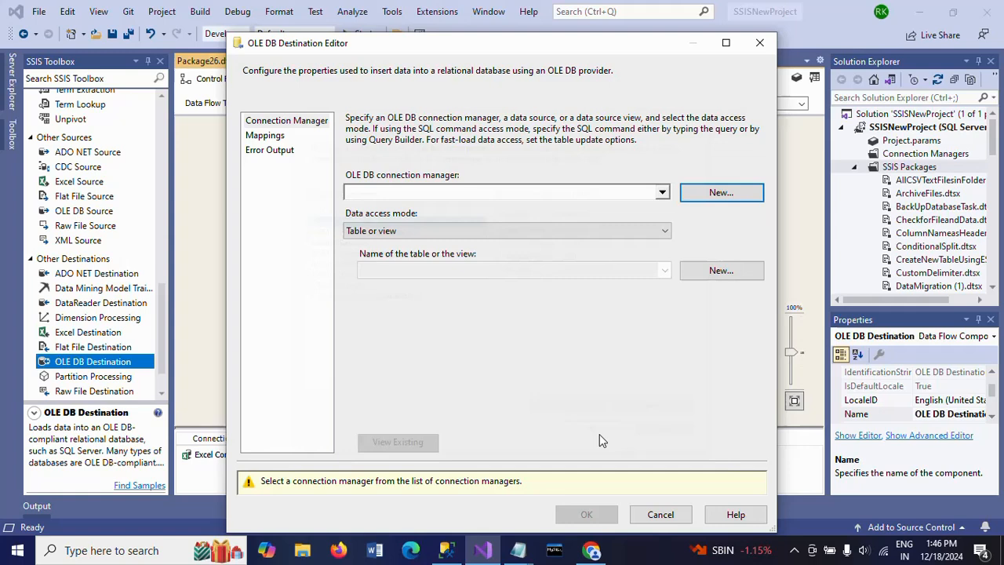
Step: Try to create a new destination table named Emp_tbl with the id, name and sal columns
{"action": "left_click", "coordinate": [718, 270]}
{"action": "left_click_drag", "start_coordinate": [484, 178], "coordinate": [407, 179]}
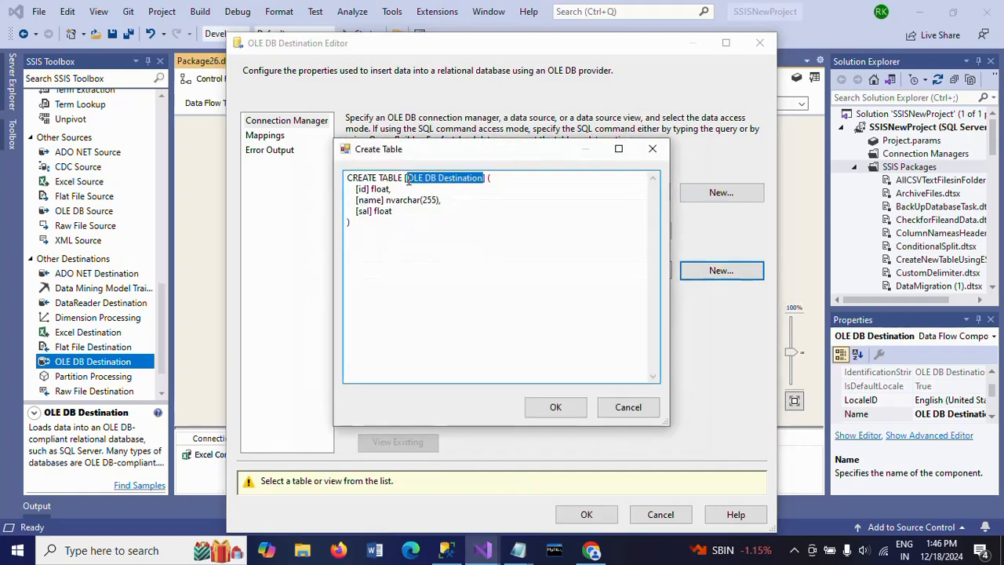
{"action": "type", "text": "Emp"}
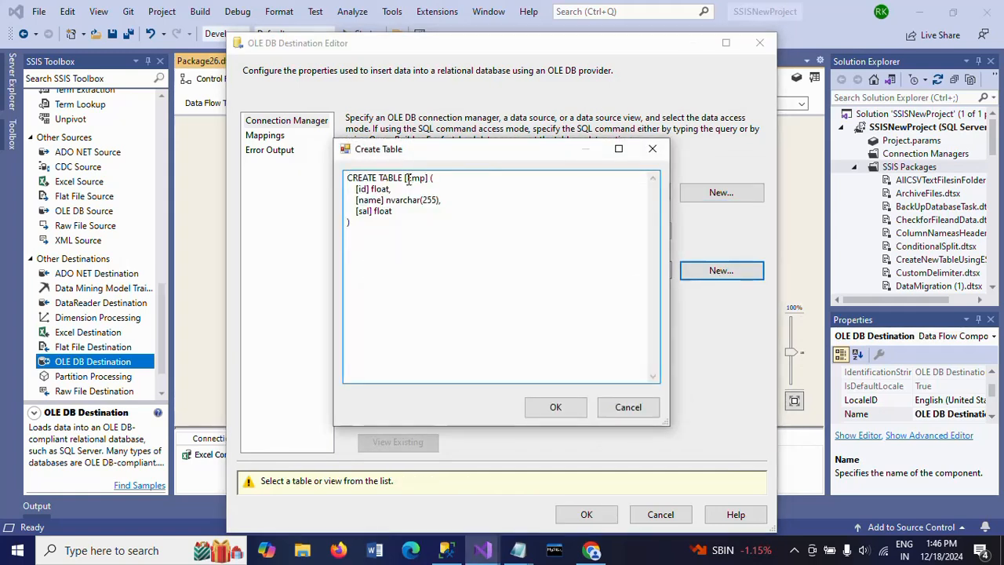
{"action": "type", "text": "_tbl"}
{"action": "left_click", "coordinate": [555, 406]}
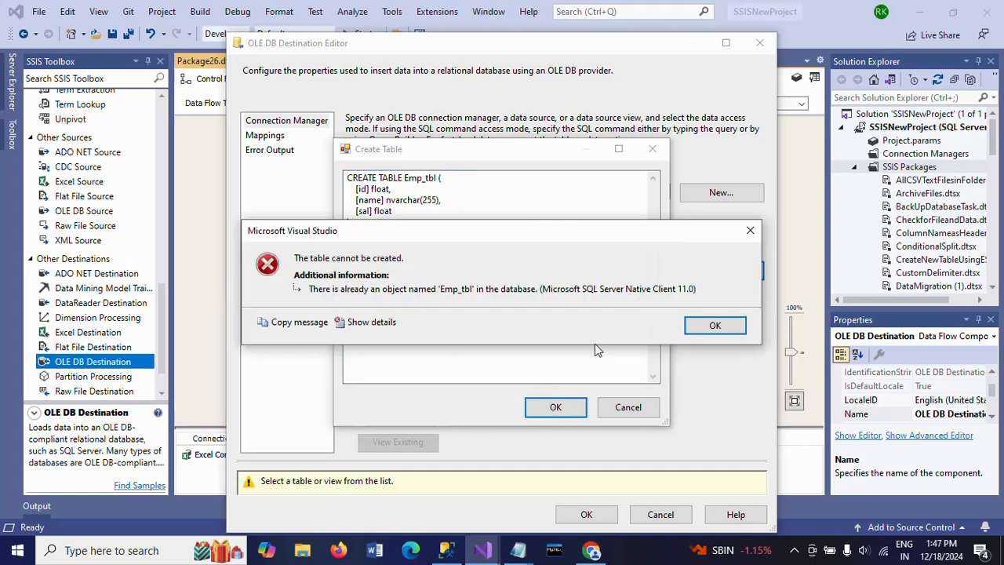
{"action": "left_click", "coordinate": [703, 325]}
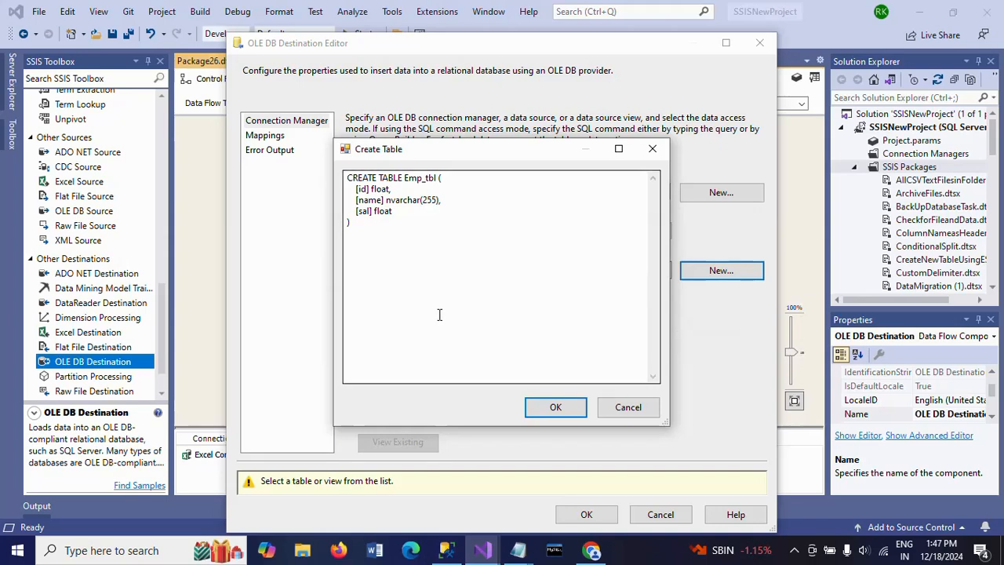
Step: Change the table name in the CREATE TABLE statement to Emp_table and create the table
{"action": "left_click", "coordinate": [437, 179]}
{"action": "type", "text": "able"}
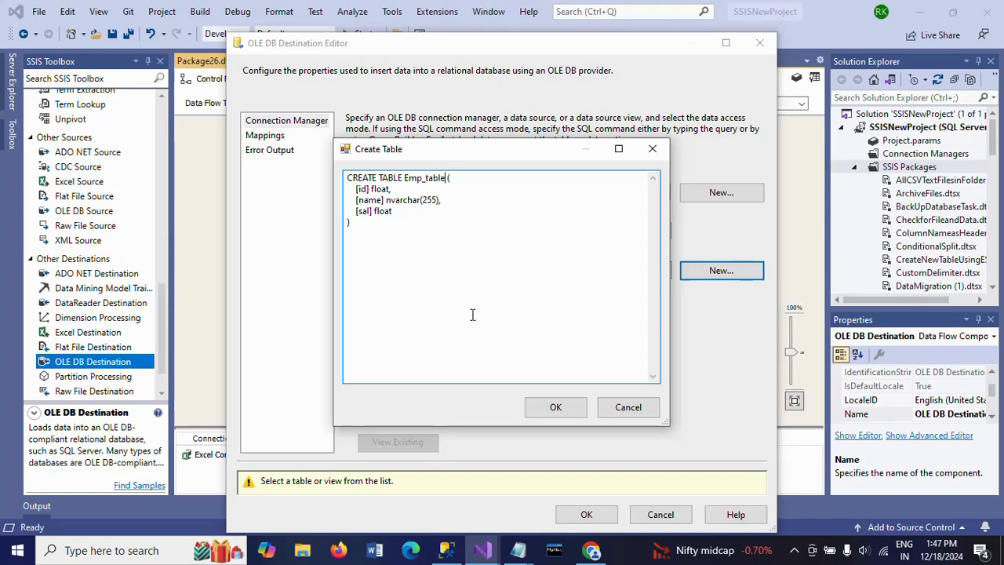
{"action": "left_click", "coordinate": [550, 407]}
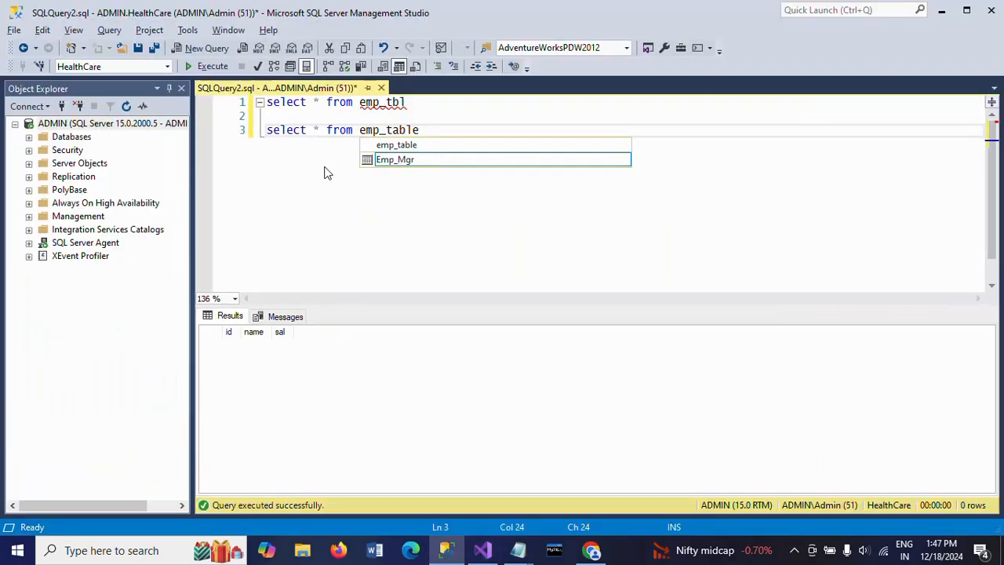
Step: In SQL Server Management Studio, run only the query select * from emp_table to check the new table
{"action": "key", "text": "Escape"}
{"action": "key", "text": "shift+Home"}
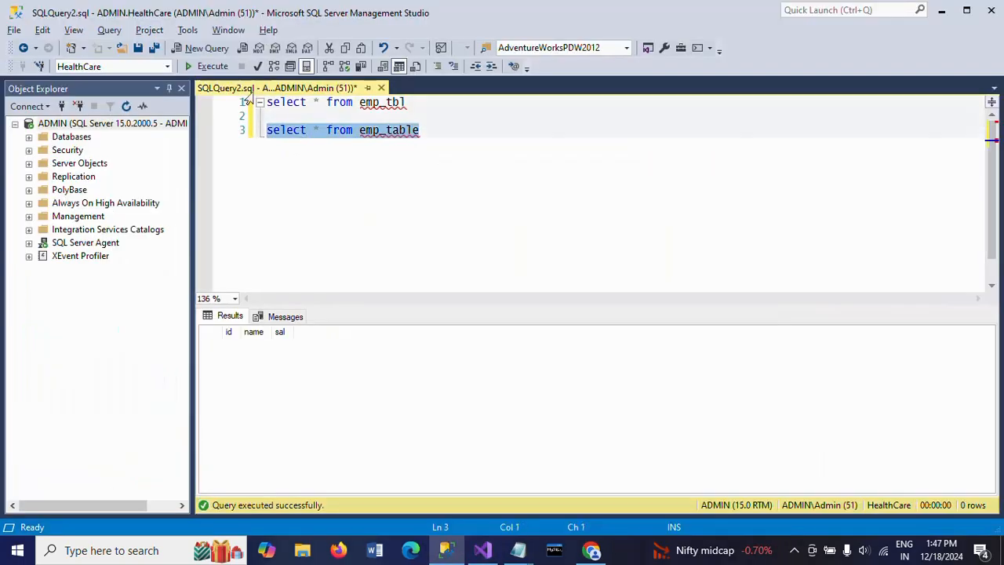
{"action": "left_click", "coordinate": [221, 68]}
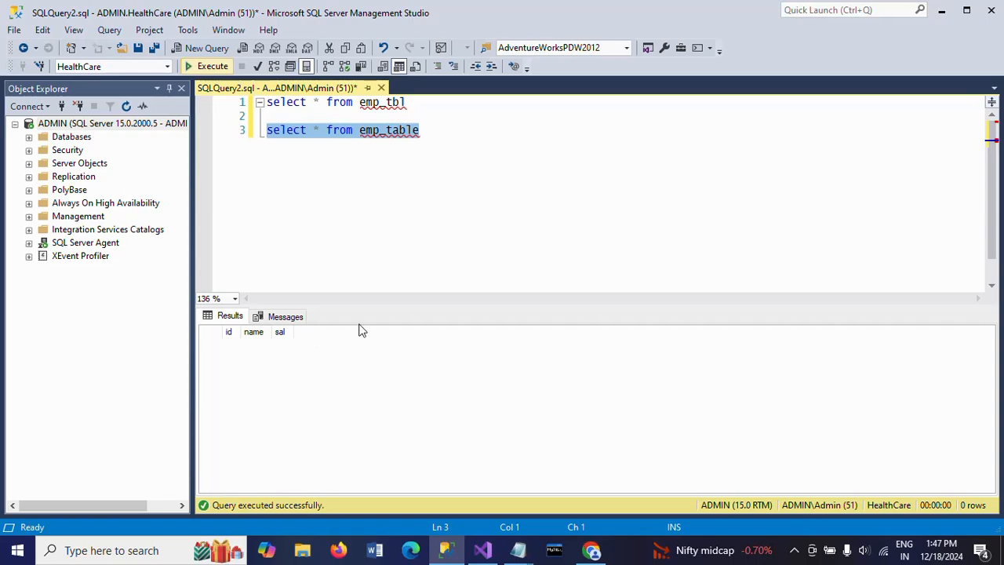
{"action": "left_click", "coordinate": [518, 204]}
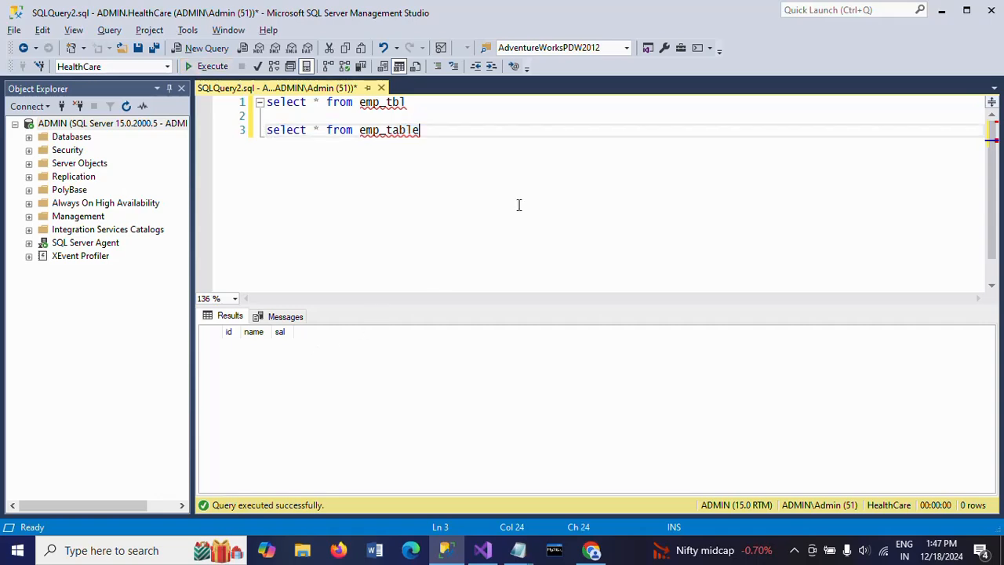
Step: Return to Visual Studio, map the id, name and sal columns to Emp_table, and accept the OLE DB Destination settings
{"action": "key", "text": "alt+Tab"}
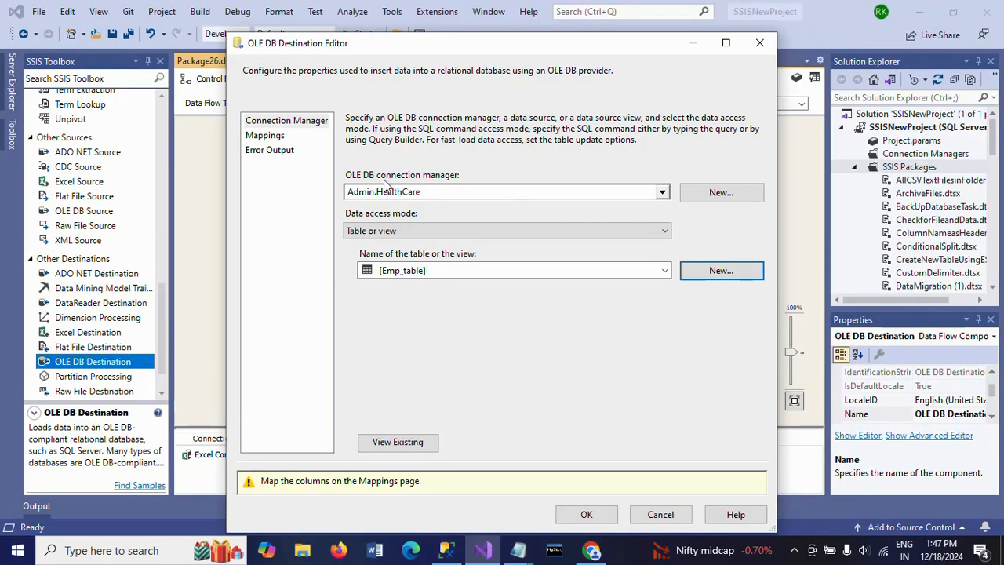
{"action": "left_click", "coordinate": [266, 136]}
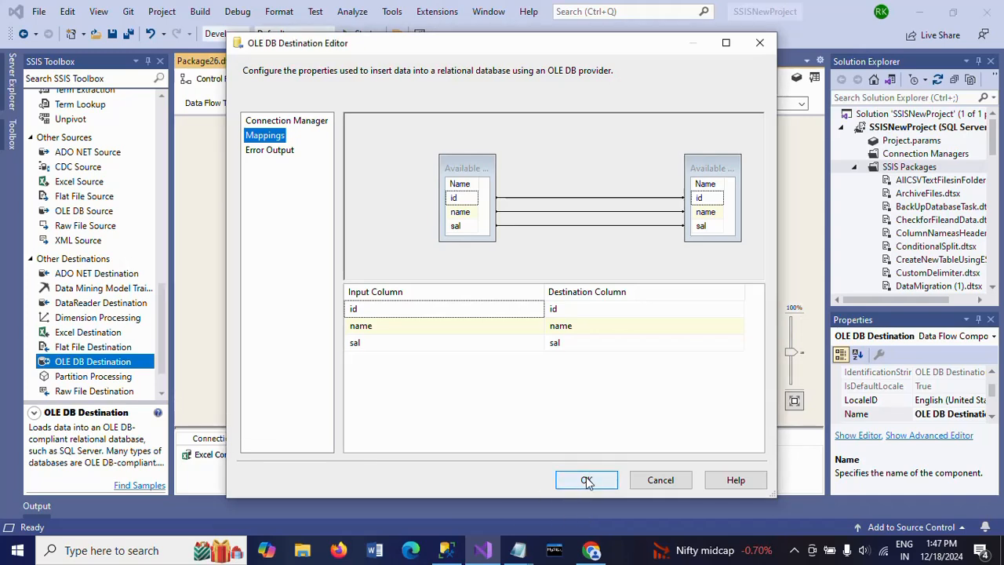
{"action": "left_click", "coordinate": [586, 481]}
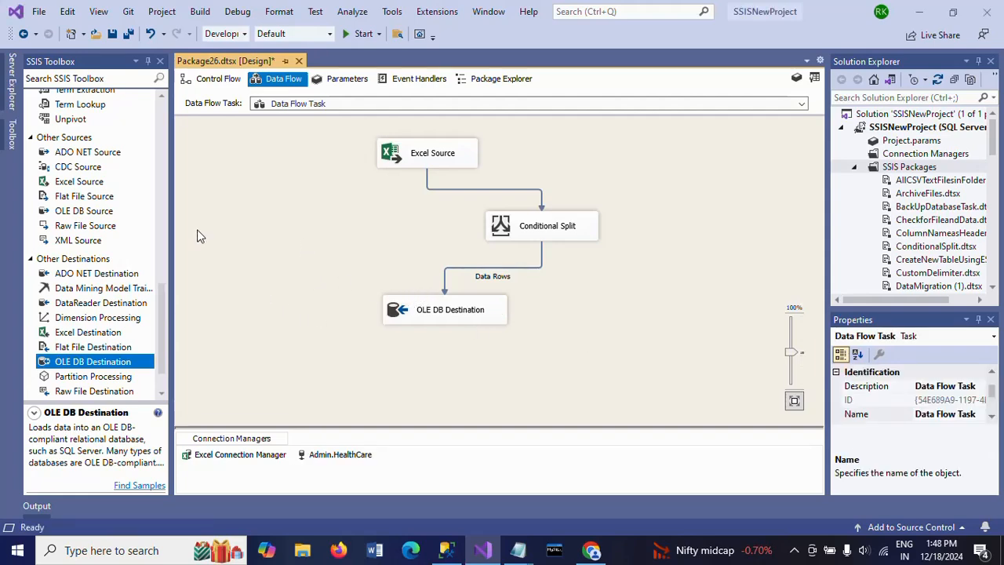
Step: Switch to SQL Server Management Studio and rerun the emp_table query to check its contents before loading data
{"action": "key", "text": "alt+Tab"}
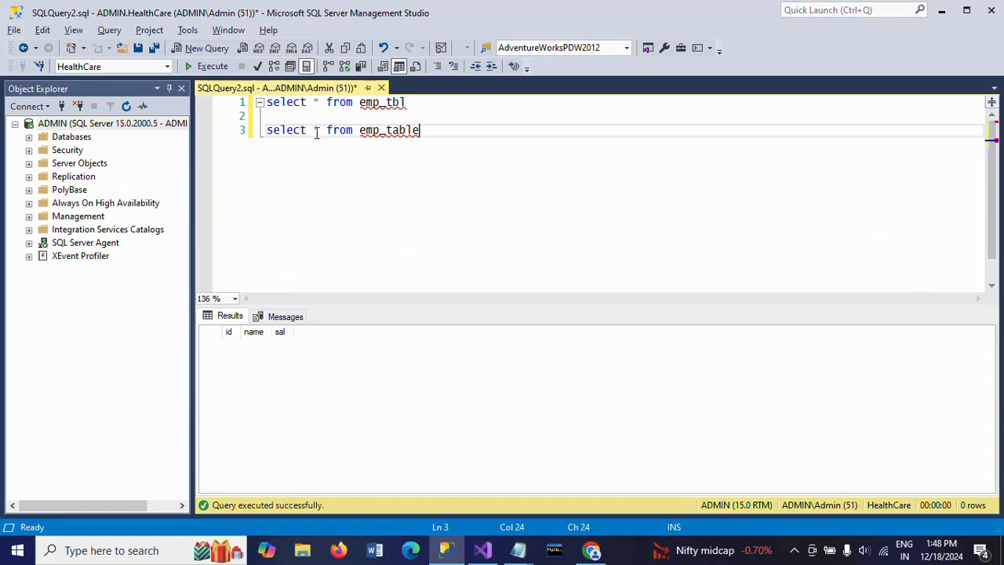
{"action": "double_click", "coordinate": [316, 130]}
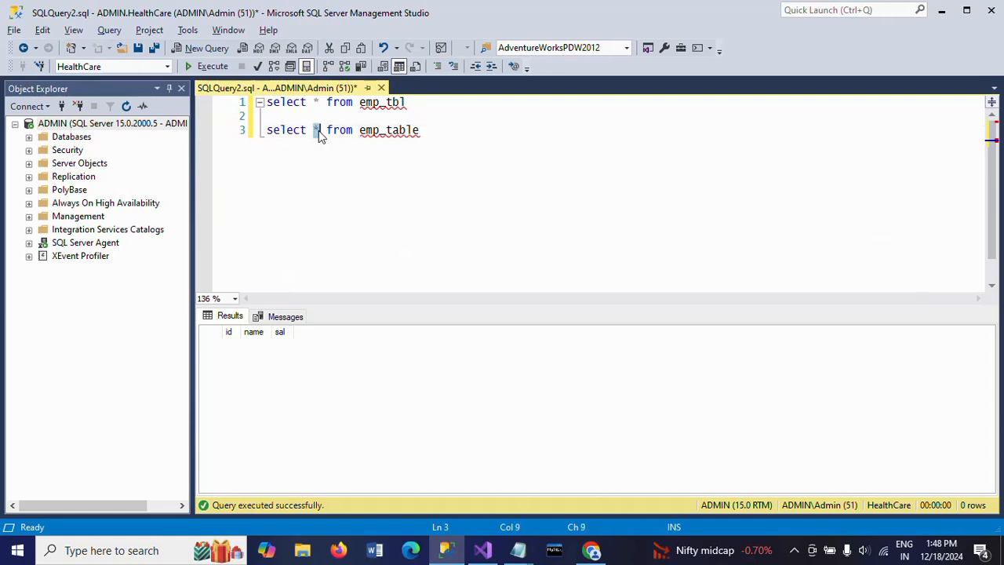
{"action": "triple_click", "coordinate": [319, 132]}
{"action": "left_click", "coordinate": [213, 66]}
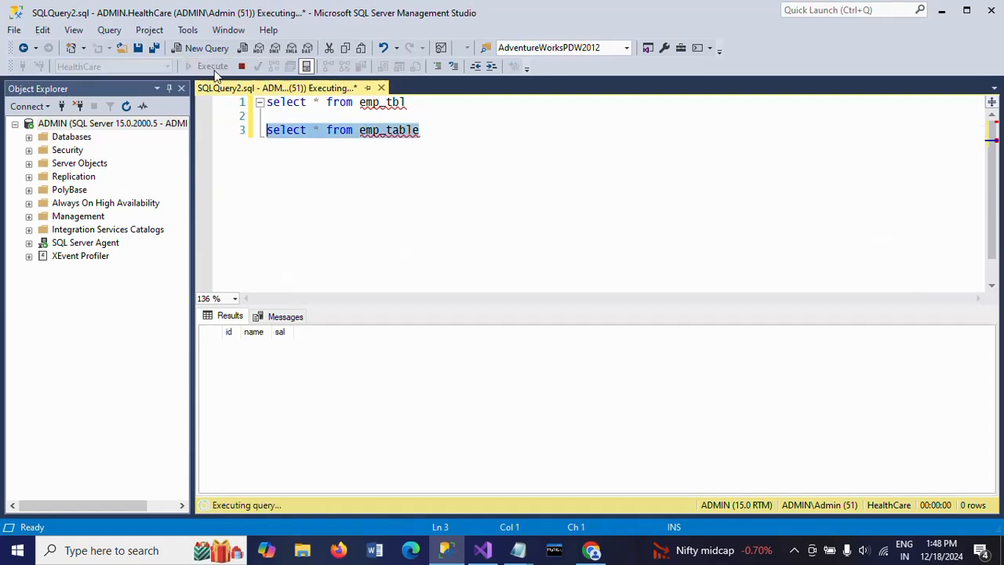
Step: Switch back to Visual Studio, execute the Data Flow Task, and stop debugging after it completes
{"action": "key", "text": "alt+Tab"}
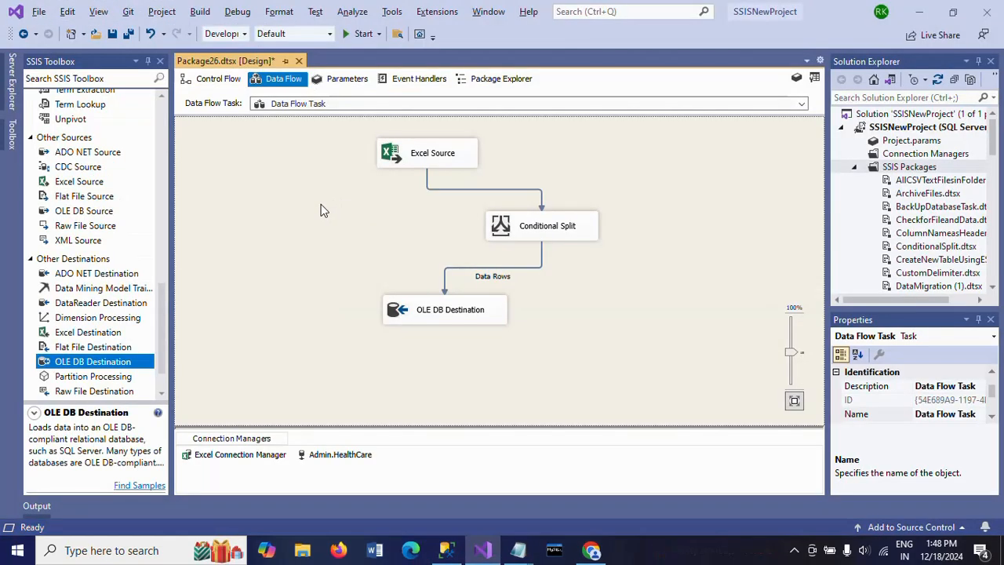
{"action": "right_click", "coordinate": [321, 210]}
{"action": "left_click", "coordinate": [410, 290]}
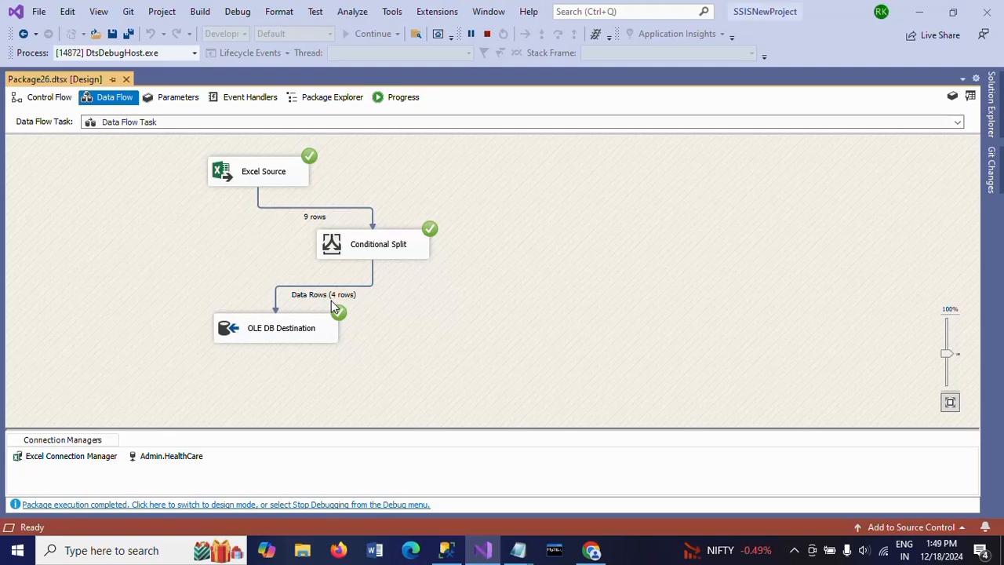
{"action": "left_click", "coordinate": [487, 34]}
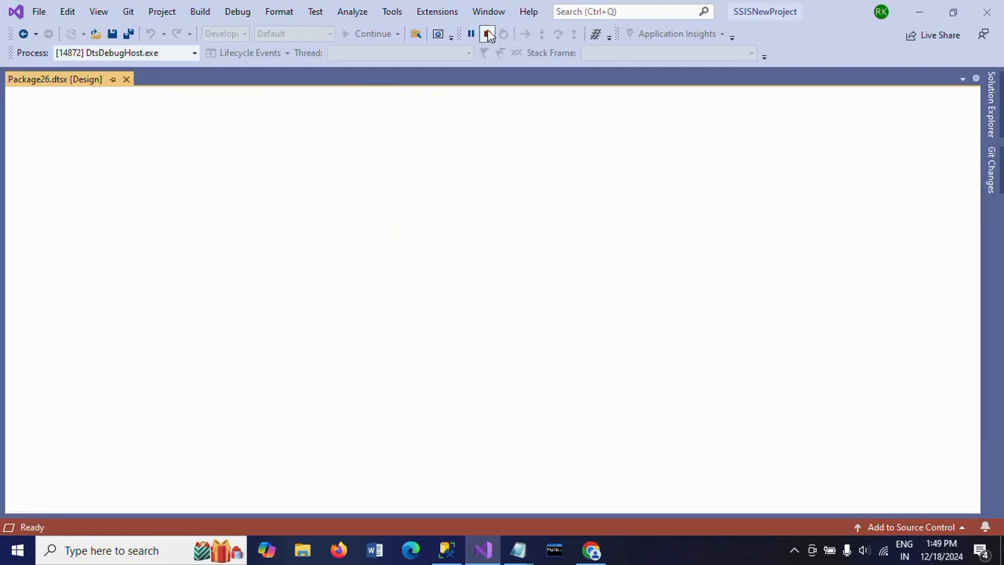
Step: Switch to SQL Server Management Studio and query emp_table again to examine the loaded id, name and sal values
{"action": "left_click", "coordinate": [447, 551]}
{"action": "key", "text": "F5"}
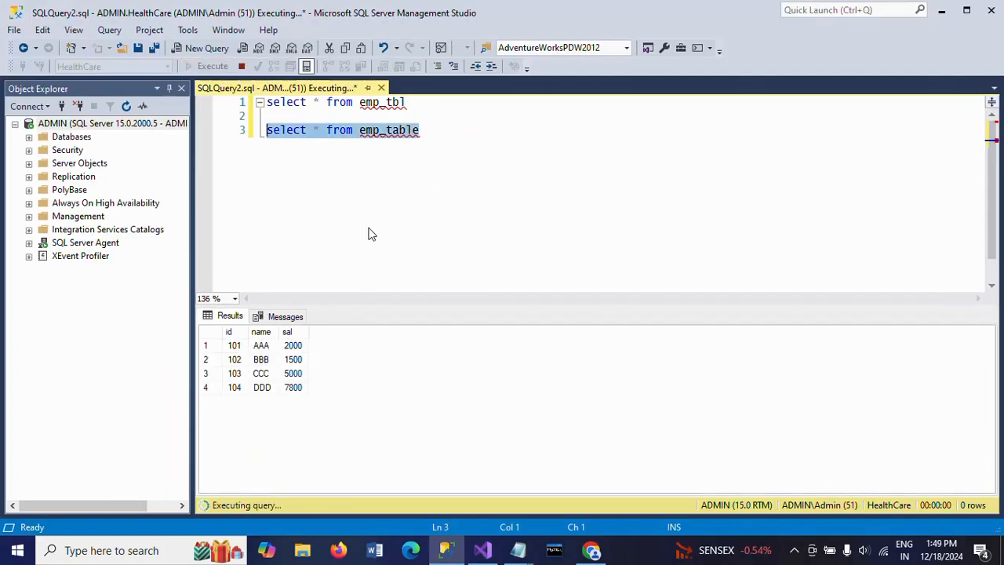
{"action": "left_click", "coordinate": [238, 350]}
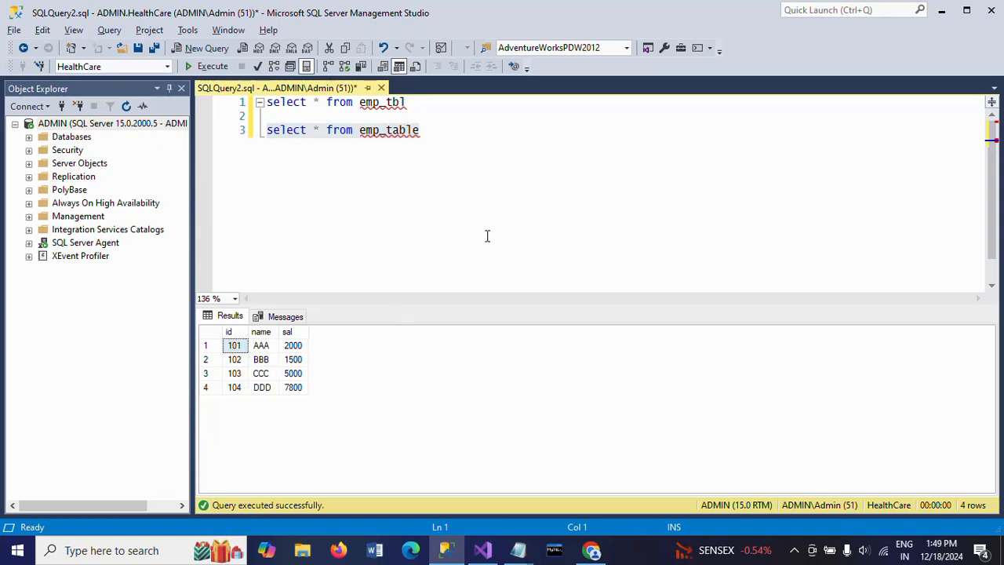
Step: Return to Visual Studio and review the Conditional Split's condition, output name and default output name
{"action": "key", "text": "alt+Tab"}
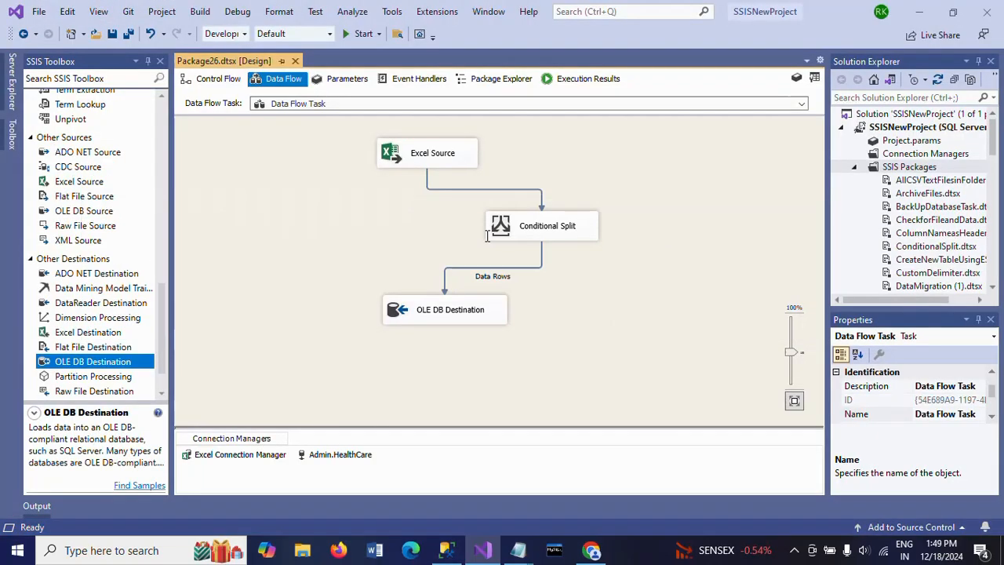
{"action": "double_click", "coordinate": [552, 227]}
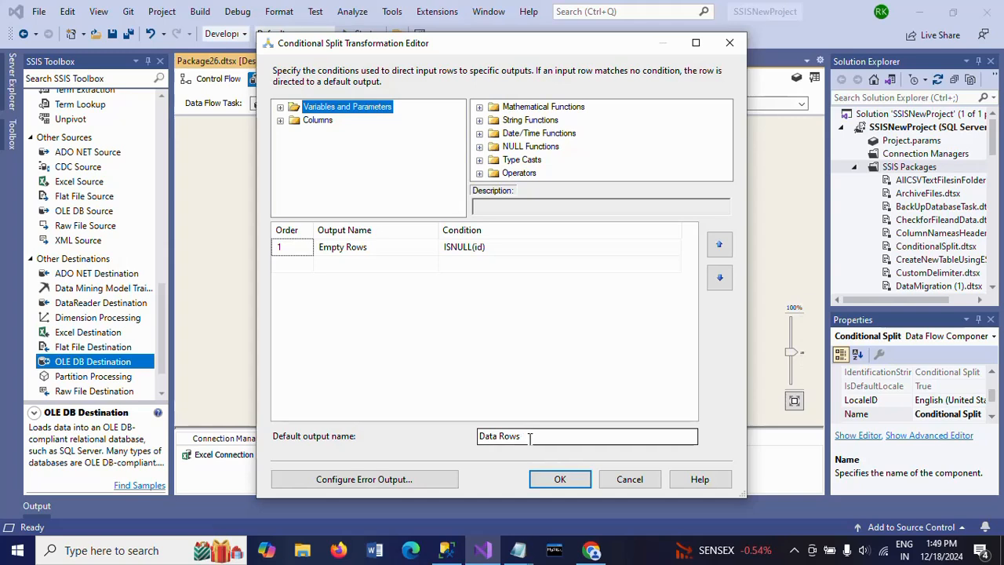
{"action": "left_click", "coordinate": [559, 479]}
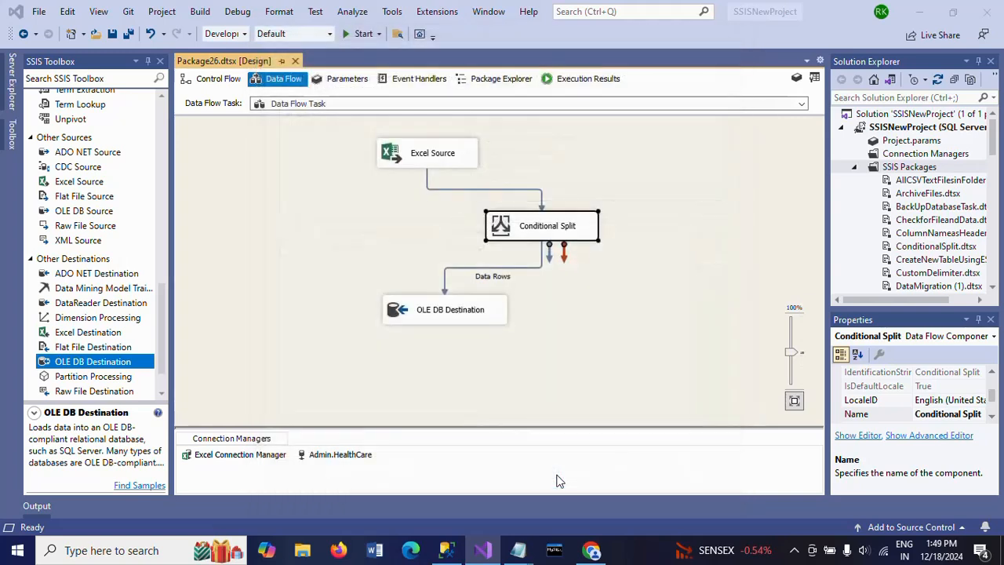
{"action": "left_click", "coordinate": [451, 314]}
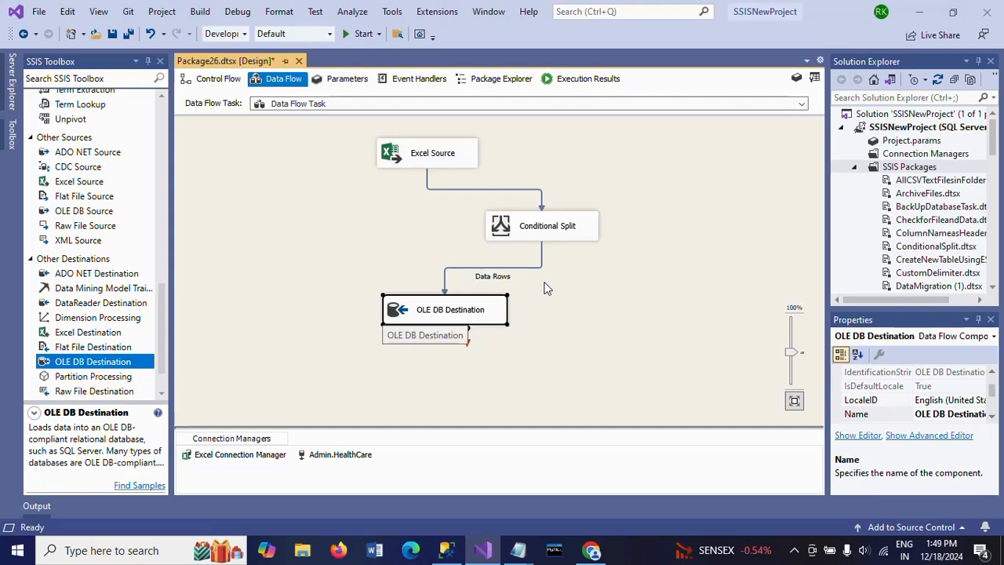
{"action": "key", "text": "alt+Tab"}
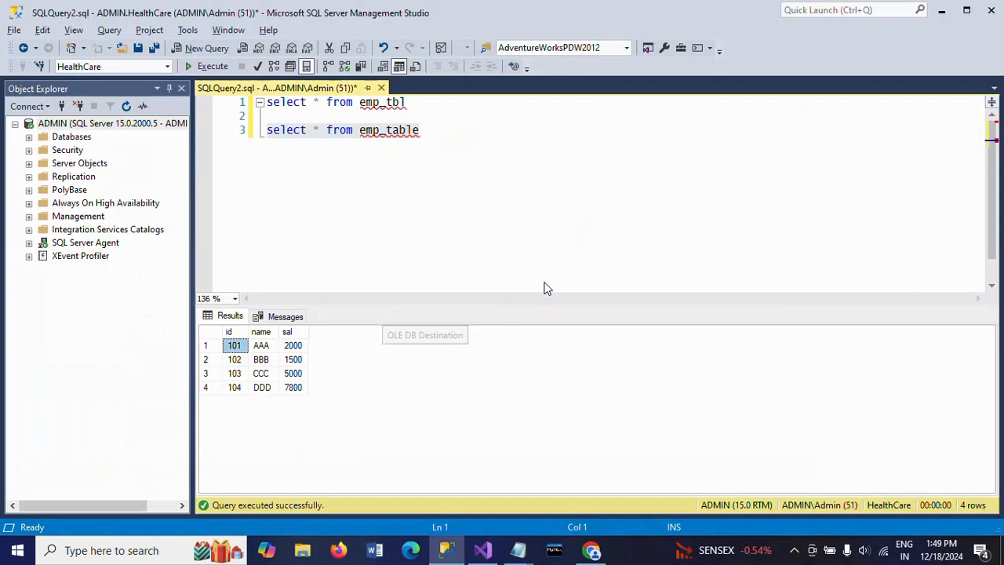
{"action": "key", "text": "alt+Tab"}
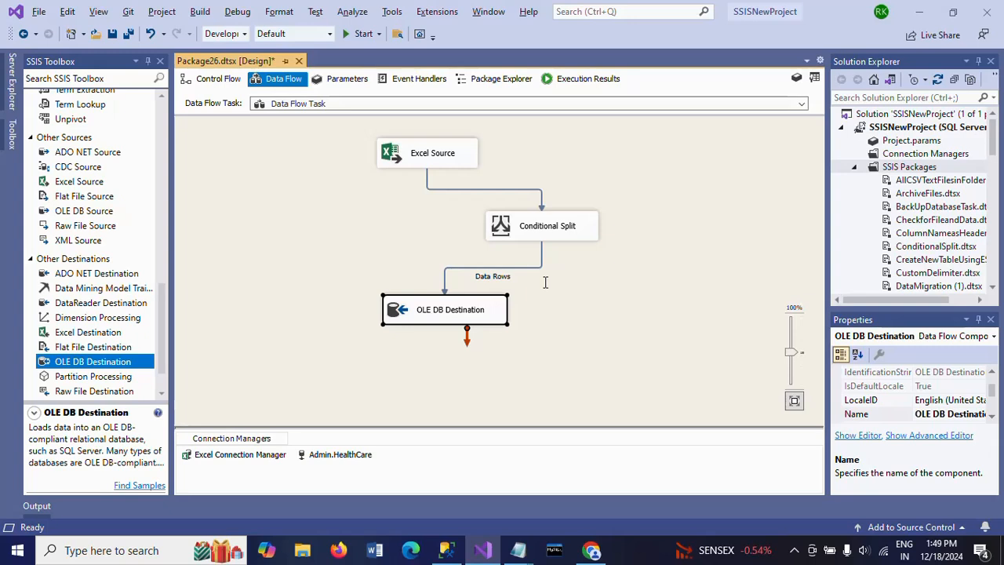
{"action": "left_click", "coordinate": [654, 294]}
{"action": "key", "text": "alt+Tab"}
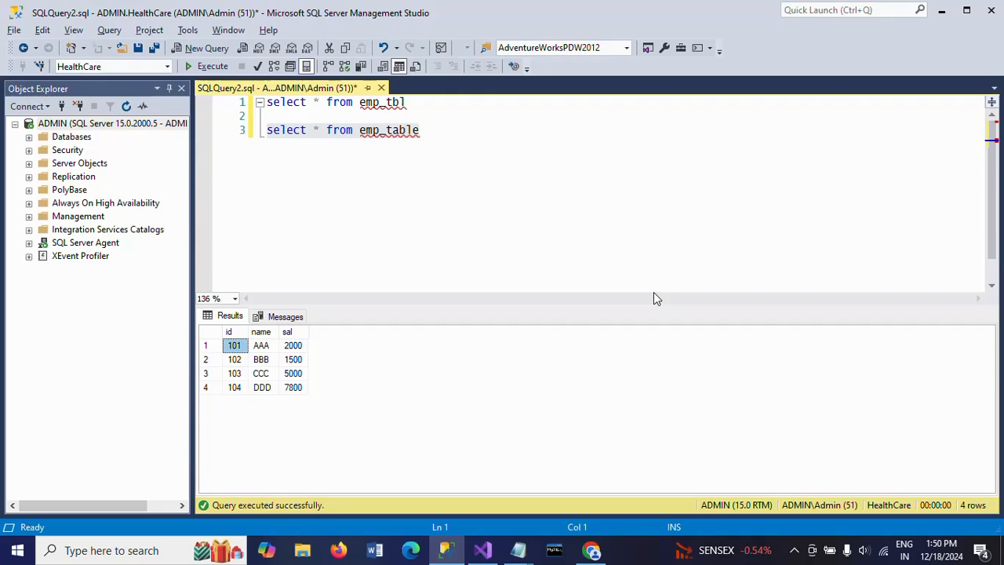
{"action": "key", "text": "alt+Tab"}
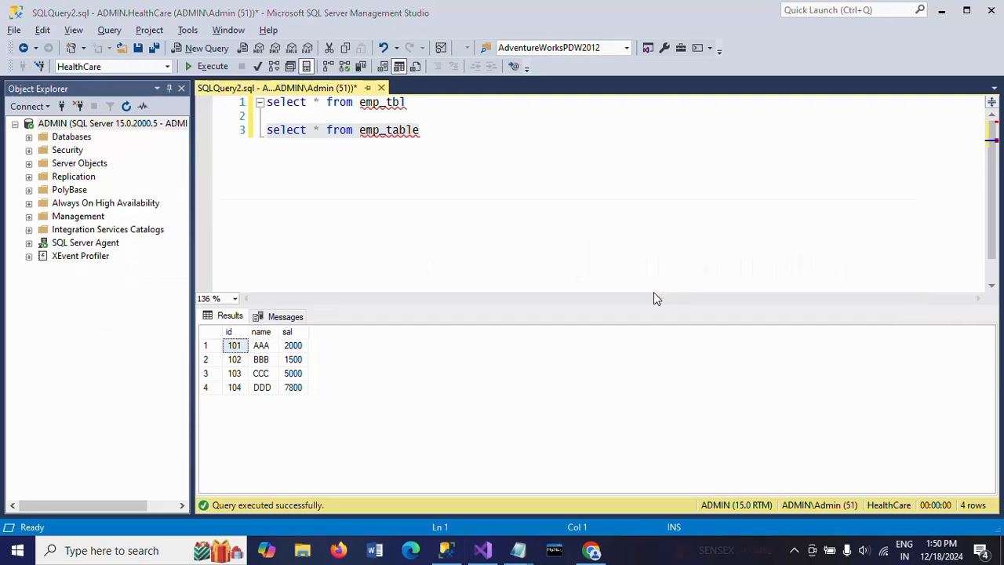